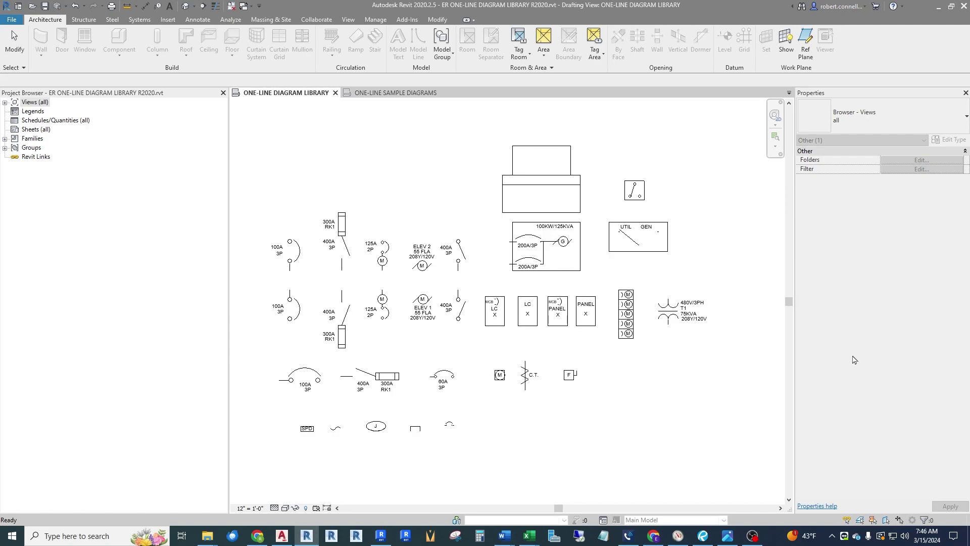
# Step: Inspect the M box, C.T., F and fused switch symbols by selecting, then deselecting them
pyautogui.moveTo(483, 354); pyautogui.dragTo(654, 436)
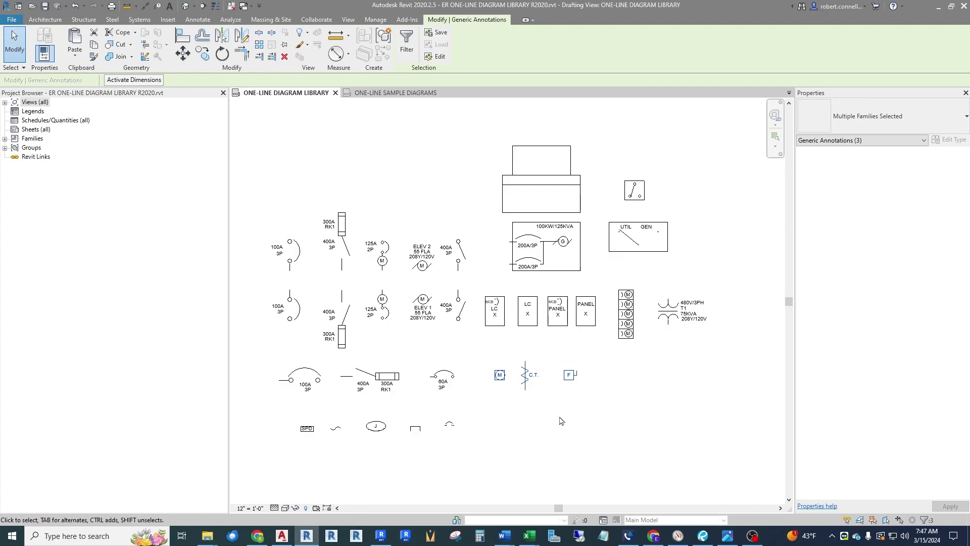
pyautogui.click(538, 421)
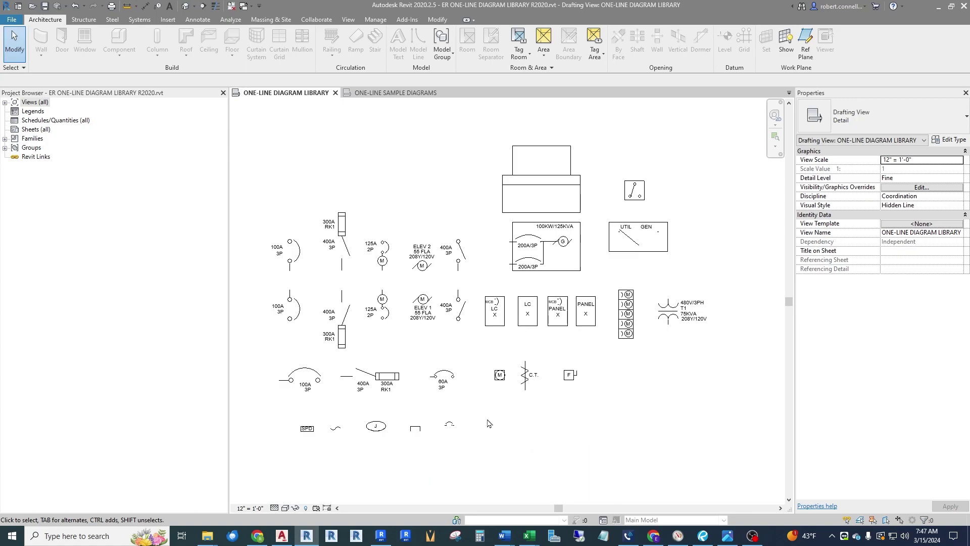
pyautogui.scroll(4, 334, 409)
pyautogui.click(442, 356)
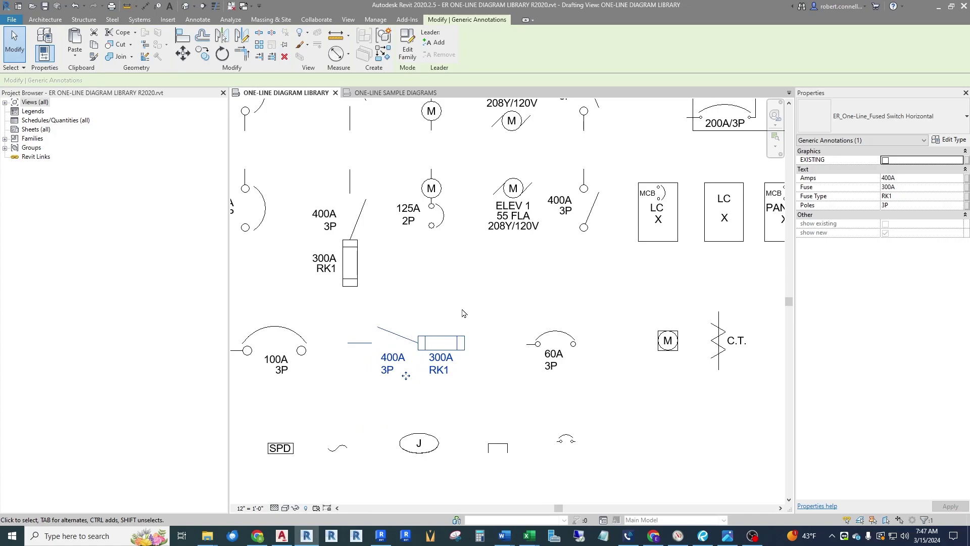
pyautogui.scroll(-4, 464, 314)
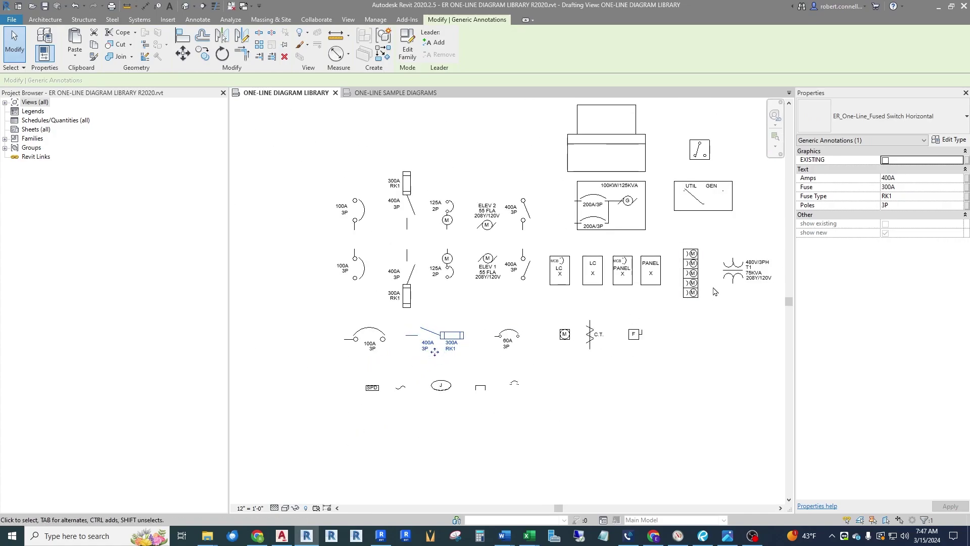
pyautogui.scroll(1, 714, 291)
pyautogui.scroll(-1, 455, 429)
pyautogui.click(487, 427)
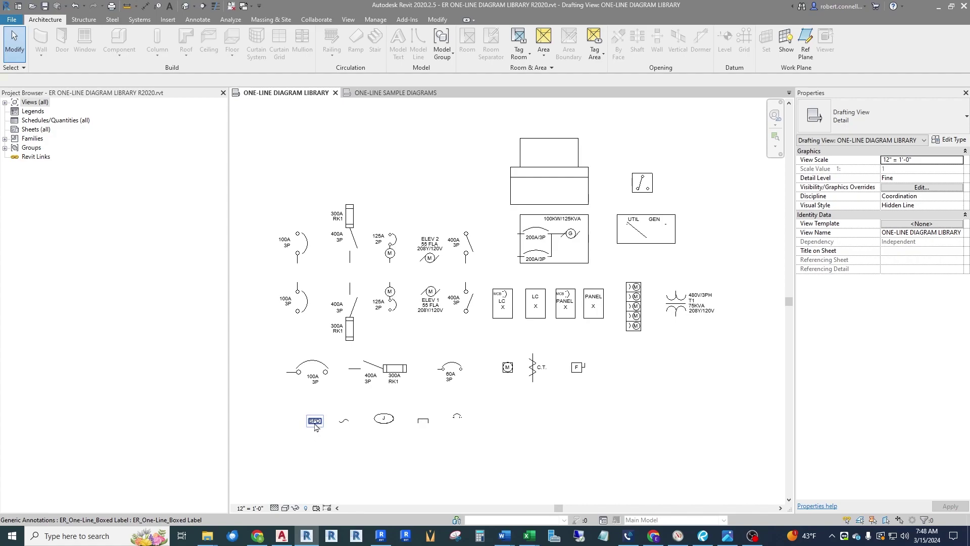
# Step: Select the SPD label, then try moving the subfeed breaker into the LC box and cancel
pyautogui.click(315, 426)
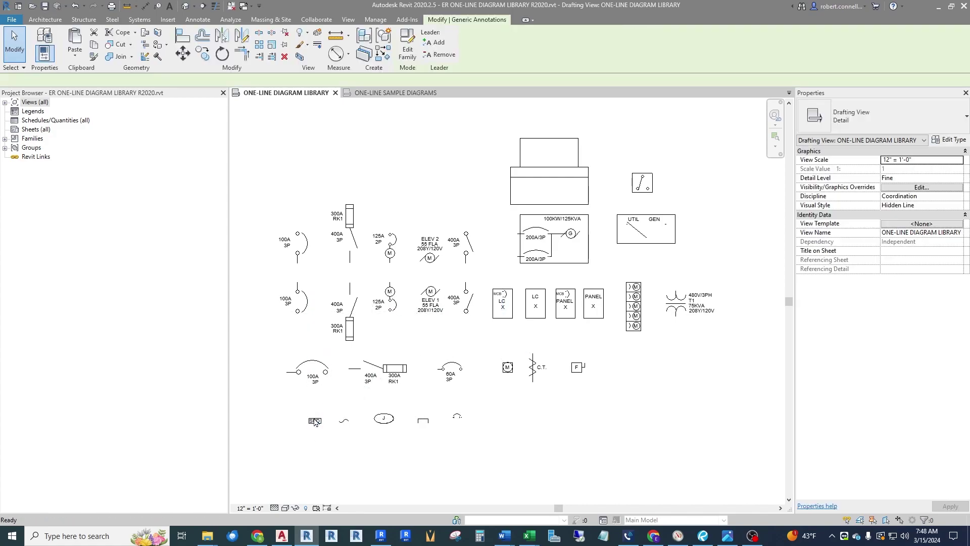
pyautogui.scroll(3, 345, 424)
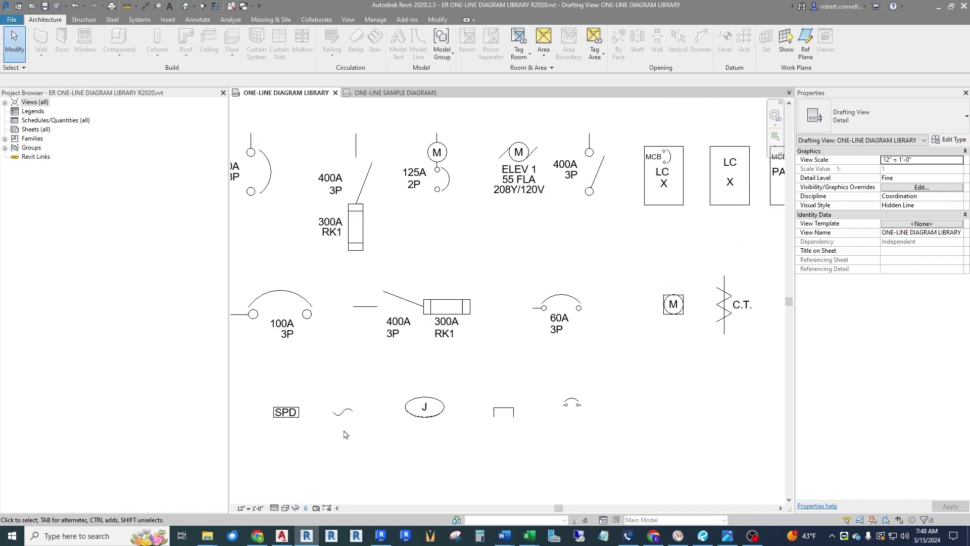
pyautogui.scroll(2, 400, 478)
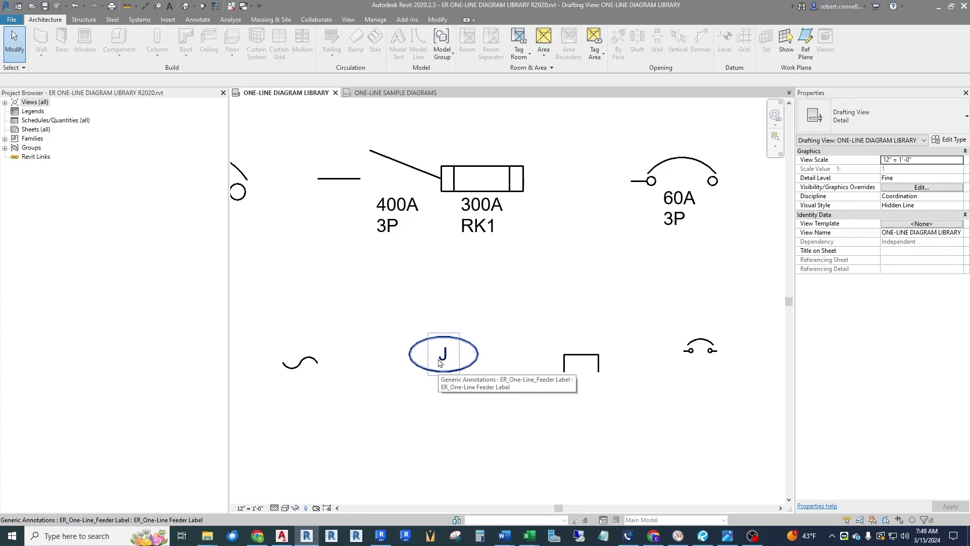
pyautogui.scroll(-2, 439, 363)
pyautogui.scroll(2, 500, 362)
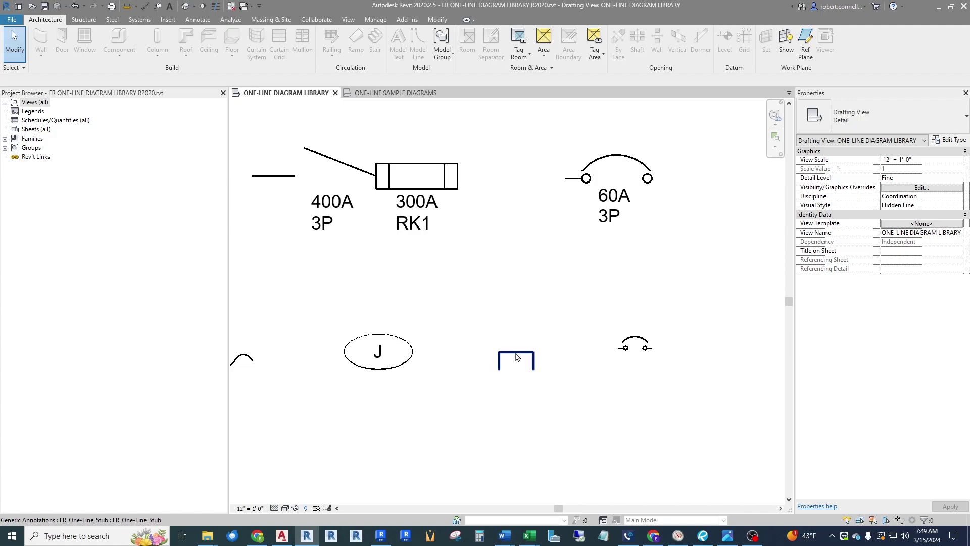
pyautogui.scroll(-3, 500, 361)
pyautogui.scroll(2, 543, 361)
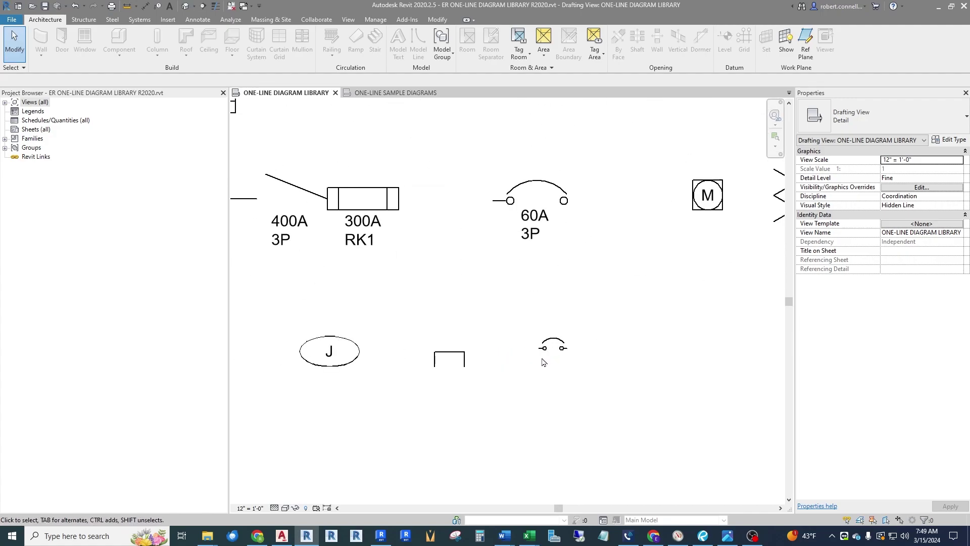
pyautogui.scroll(-4, 543, 361)
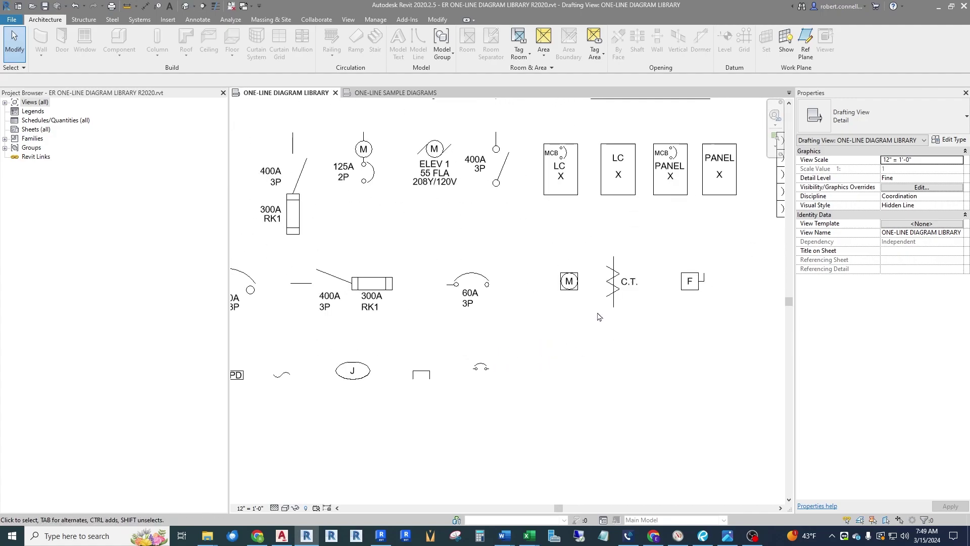
pyautogui.moveTo(488, 369)
pyautogui.mouseDown()
pyautogui.moveTo(566, 239)
pyautogui.moveTo(577, 191)
pyautogui.moveTo(560, 196)
pyautogui.mouseUp()
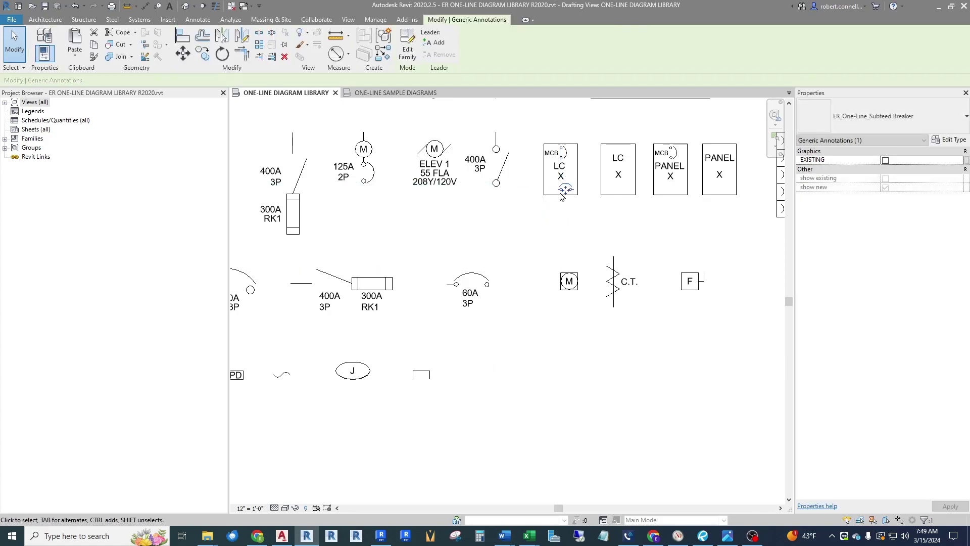
pyautogui.press('Escape')
pyautogui.scroll(-2, 494, 340)
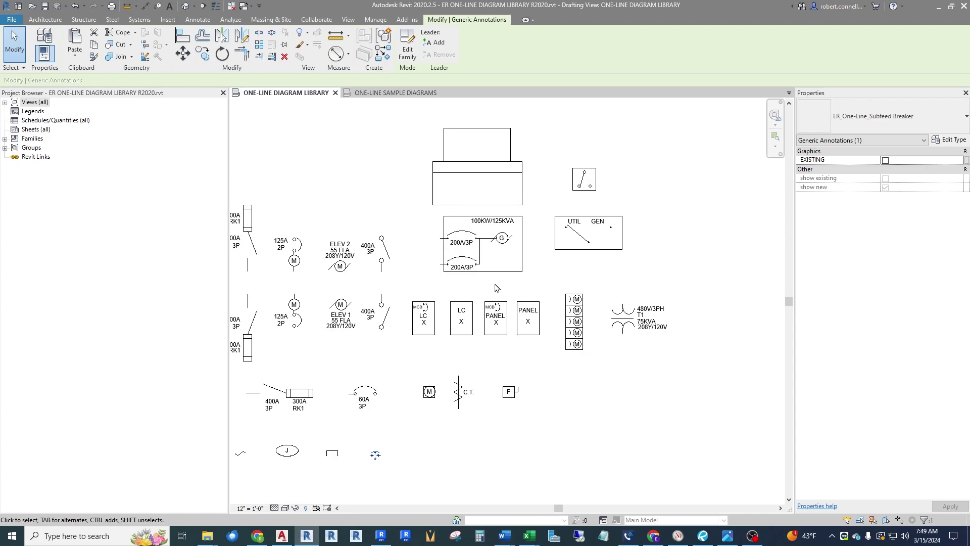
pyautogui.scroll(2, 495, 288)
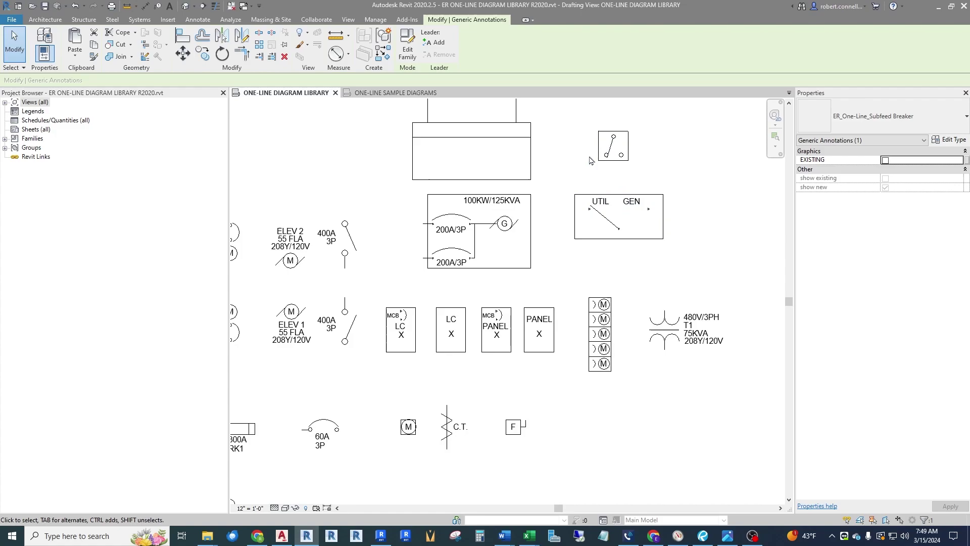
# Step: Pan the library drawing to bring the top symbols into view
pyautogui.moveTo(563, 177); pyautogui.dragTo(554, 303, button='middle')
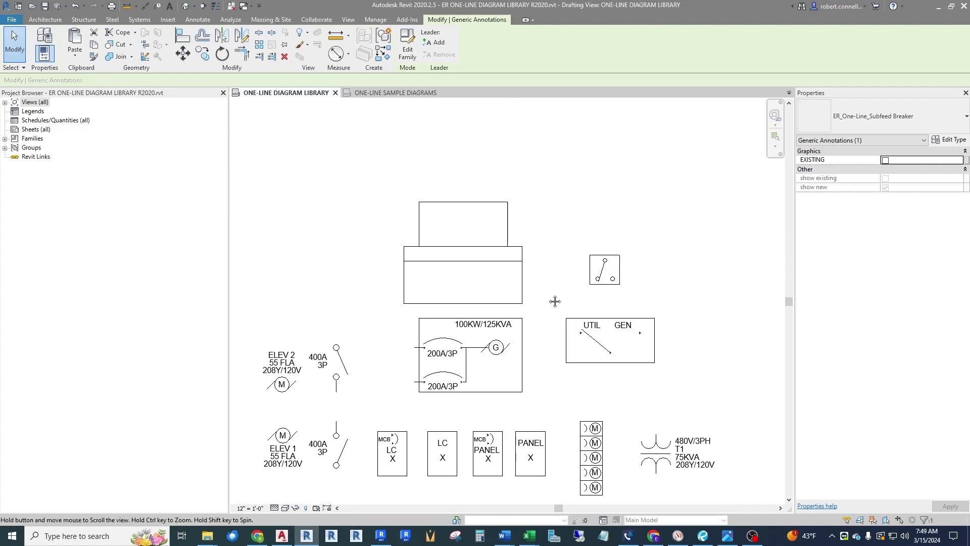
pyautogui.scroll(1, 444, 205)
pyautogui.scroll(-3, 586, 189)
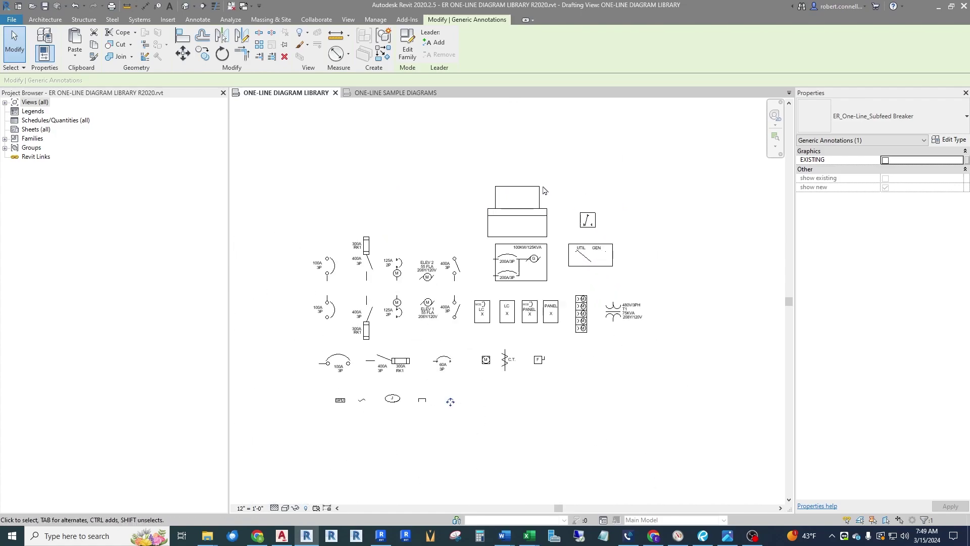
pyautogui.moveTo(480, 225); pyautogui.dragTo(487, 225, button='middle')
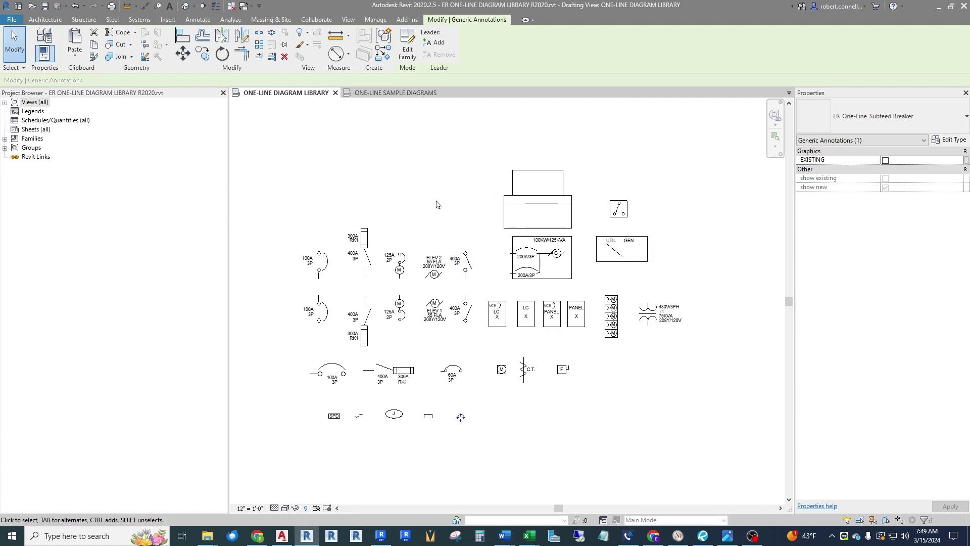
# Step: Switch to ONE-LINE SAMPLE DIAGRAMS and zoom around ONE-LINE SAMPLE 2's 1200A 480Y/277V board
pyautogui.click(392, 95)
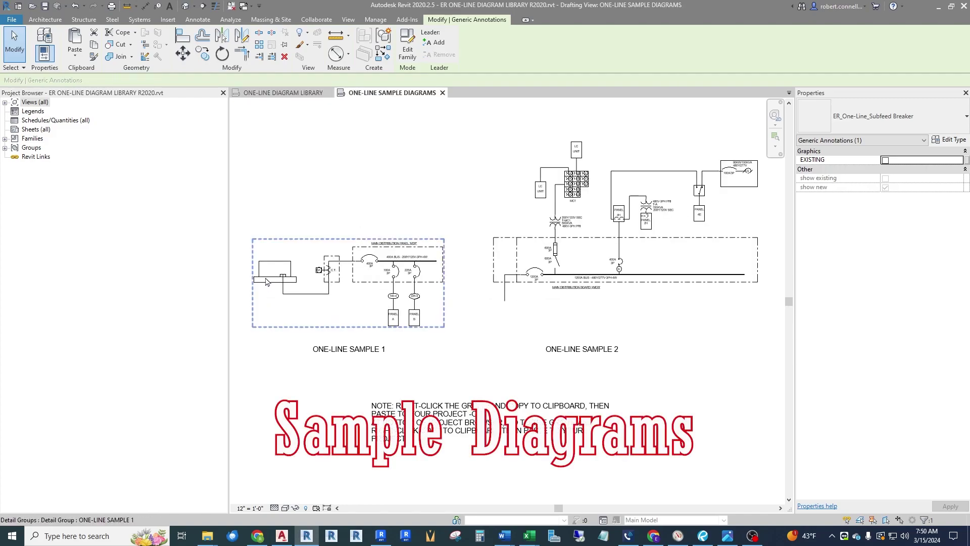
pyautogui.scroll(5, 276, 310)
pyautogui.scroll(-2, 317, 298)
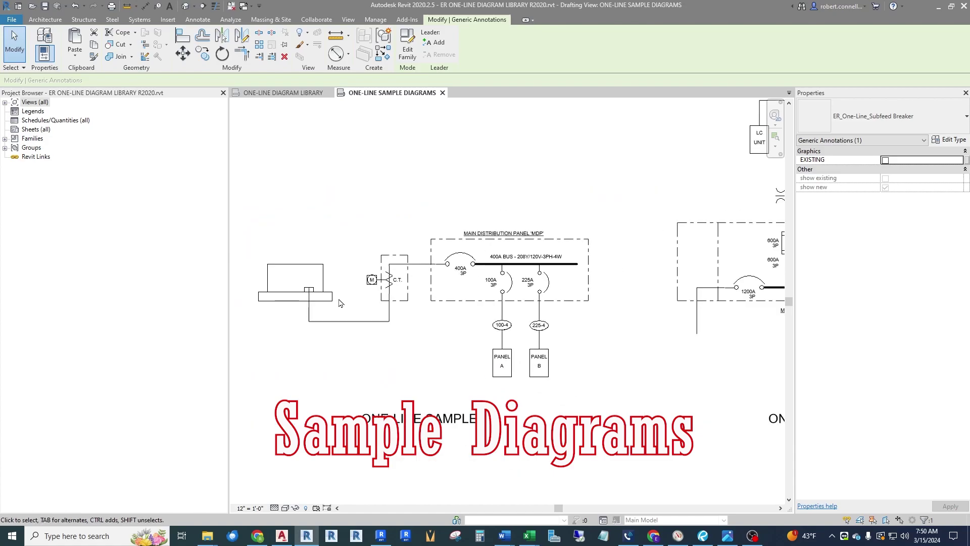
pyautogui.scroll(1, 286, 255)
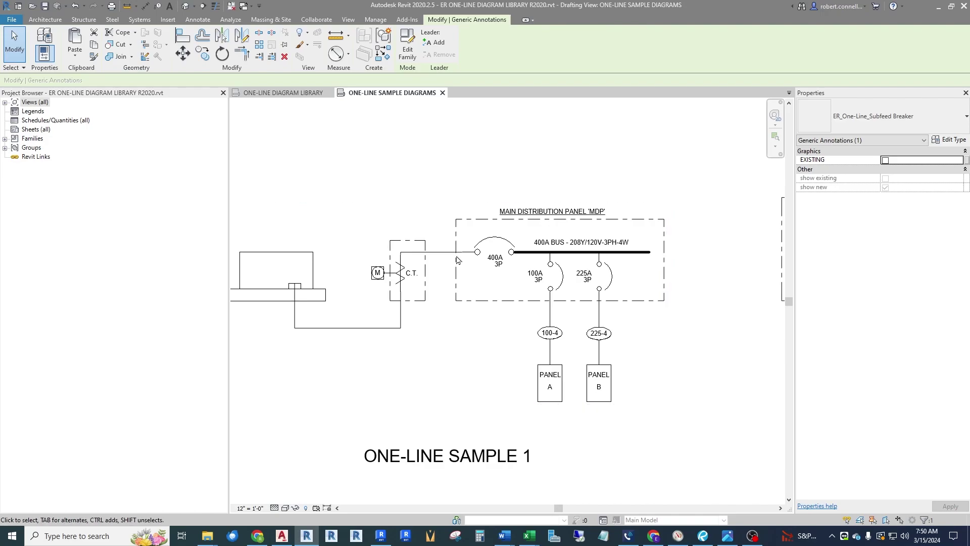
pyautogui.scroll(-3, 381, 286)
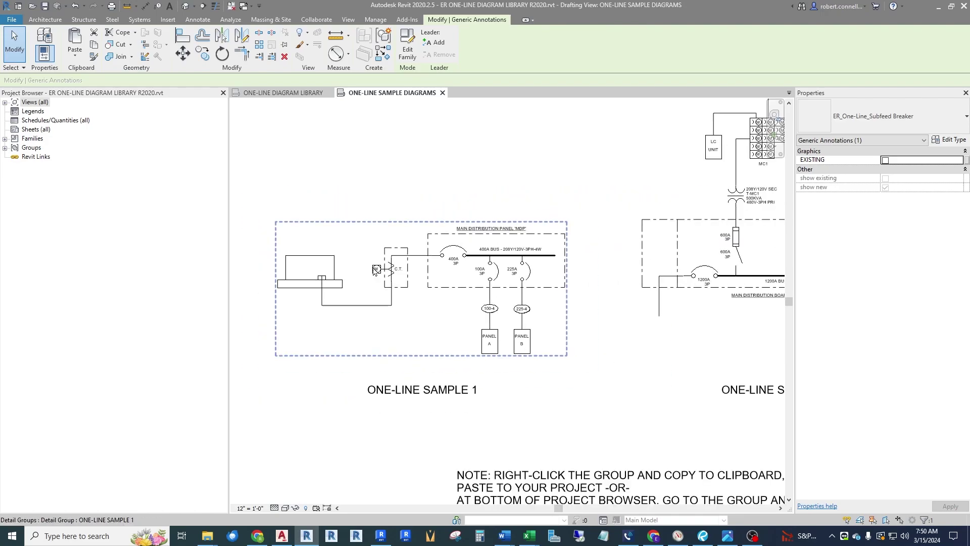
pyautogui.scroll(4, 562, 321)
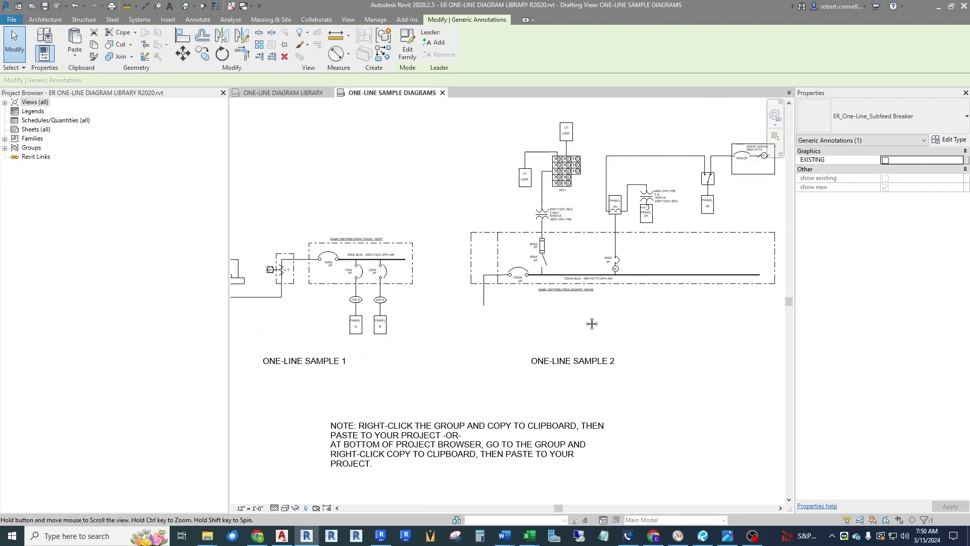
pyautogui.scroll(-2, 504, 267)
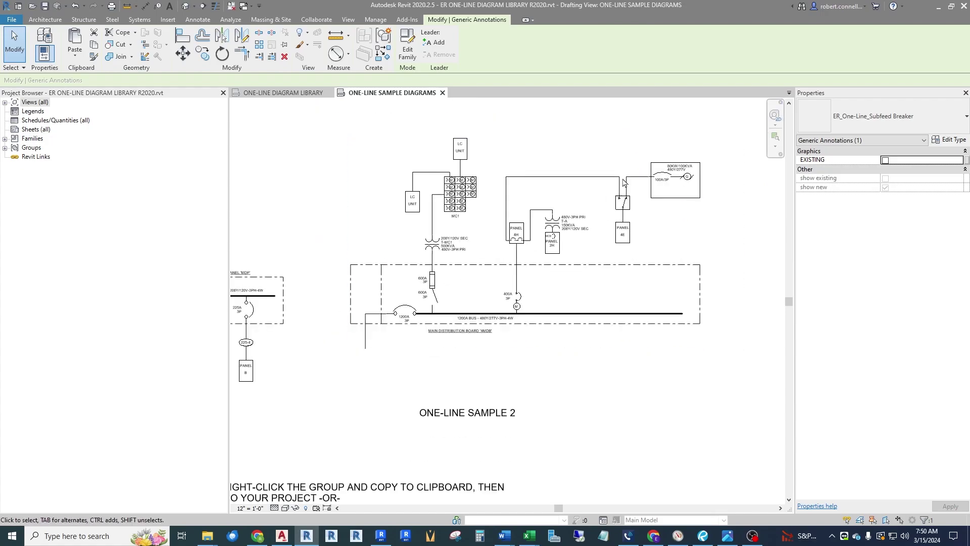
pyautogui.scroll(2, 430, 244)
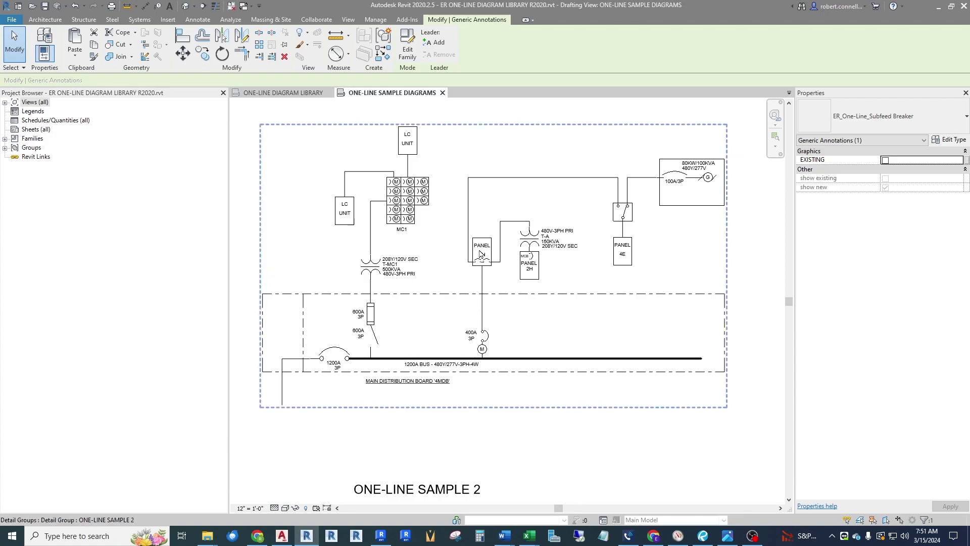
pyautogui.scroll(-2, 404, 265)
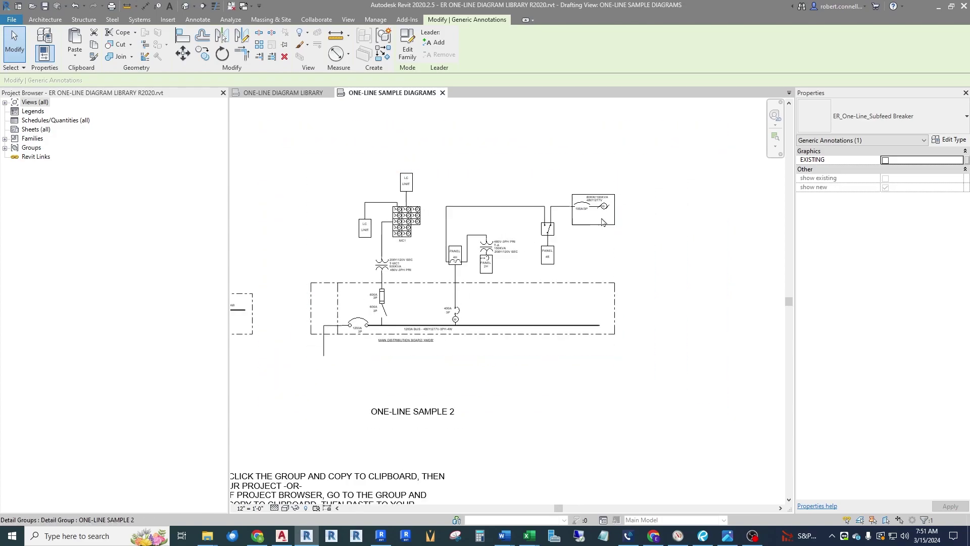
pyautogui.scroll(2, 602, 223)
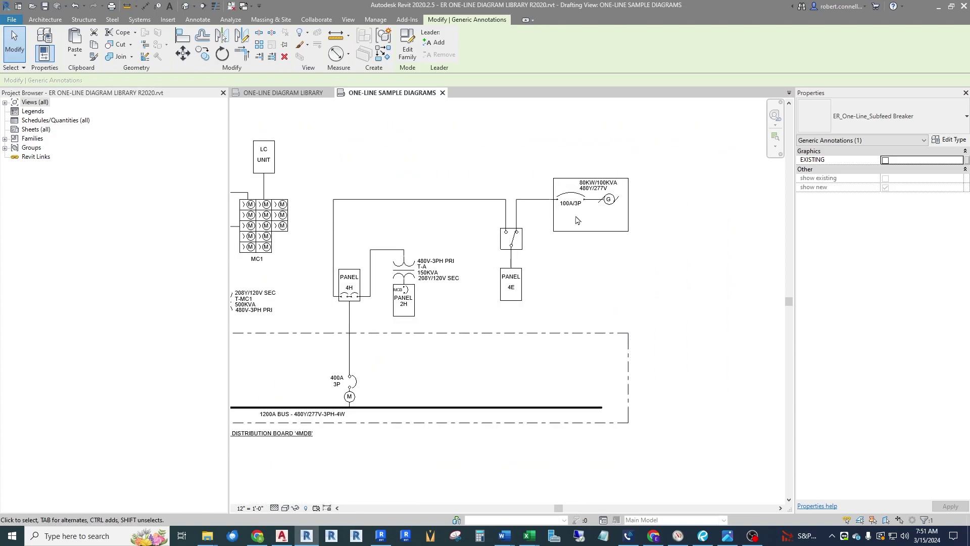
pyautogui.scroll(-3, 586, 219)
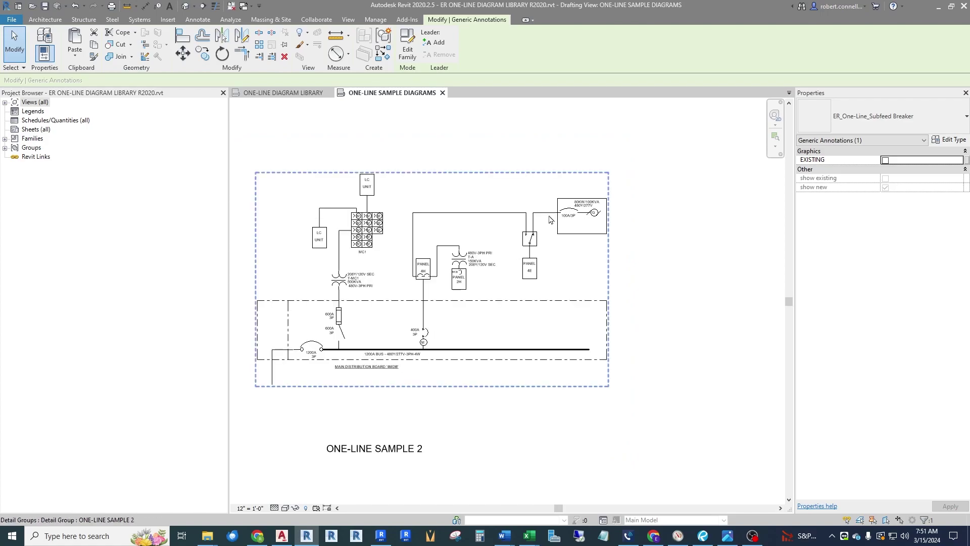
pyautogui.scroll(2, 525, 194)
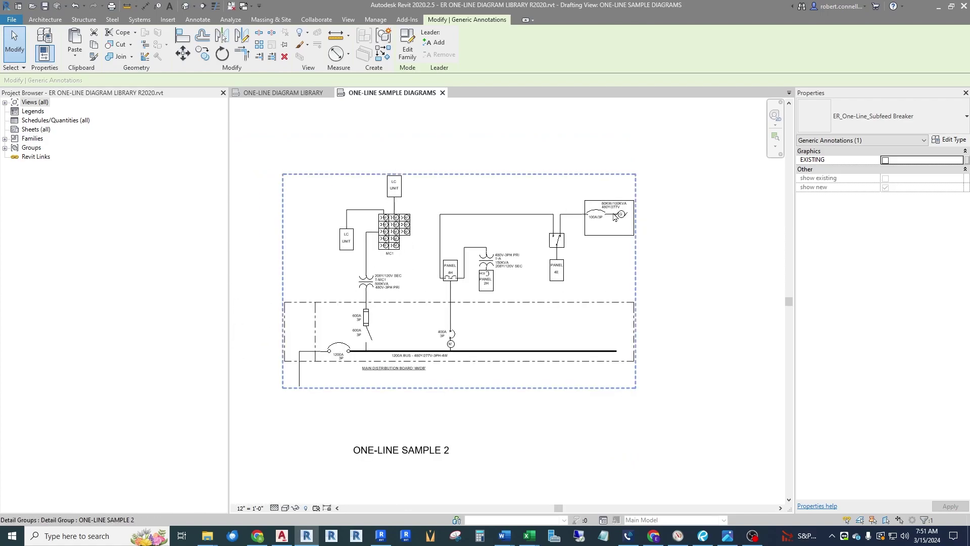
pyautogui.scroll(-2, 525, 194)
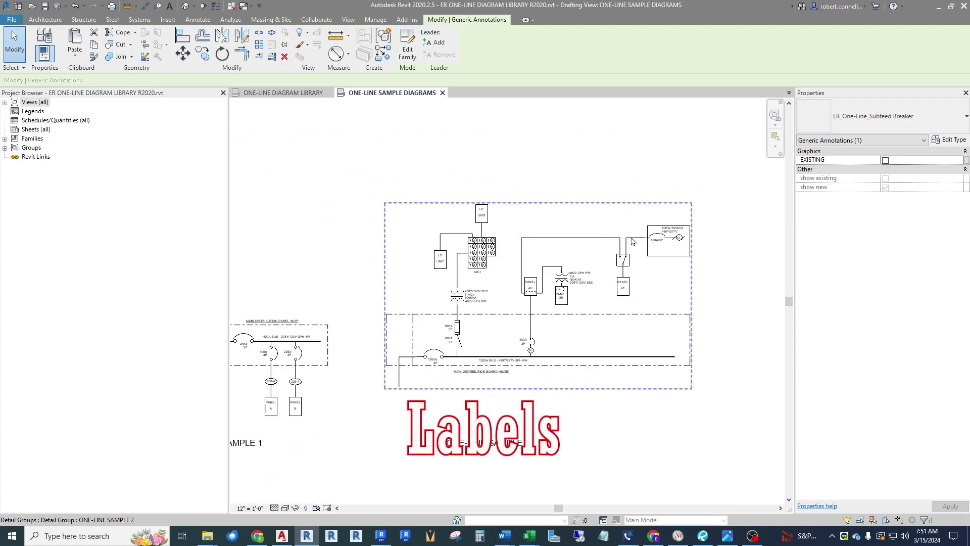
pyautogui.click(297, 93)
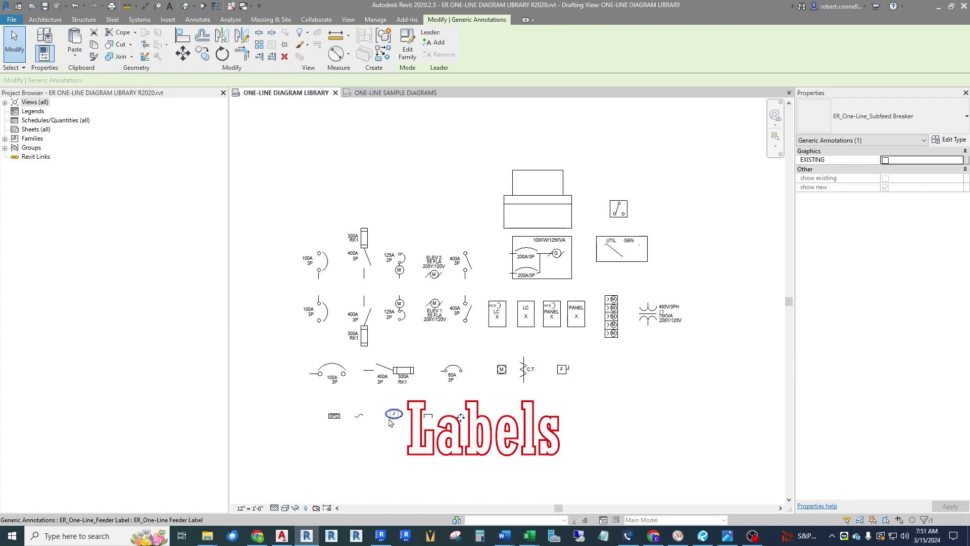
pyautogui.scroll(4, 352, 436)
pyautogui.click(334, 417)
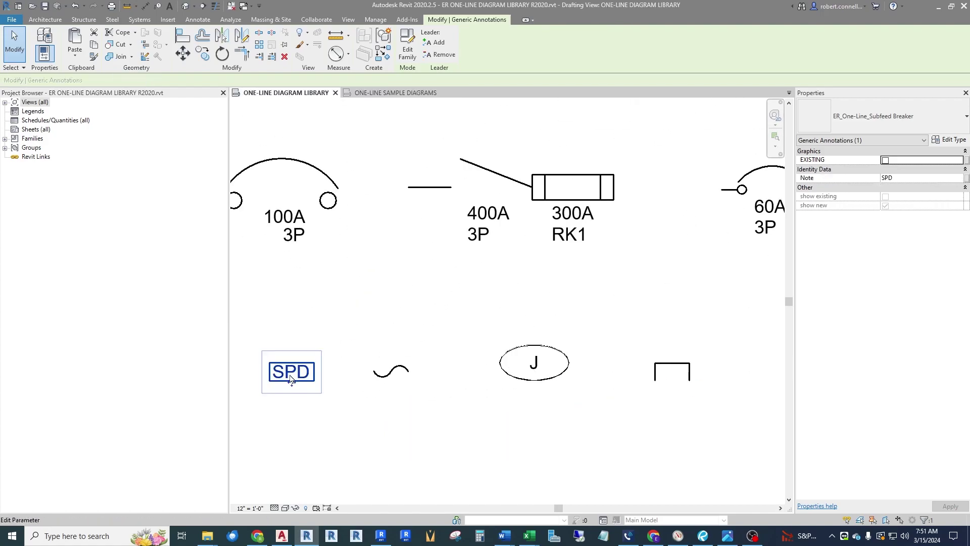
pyautogui.click(335, 416)
pyautogui.press('Escape')
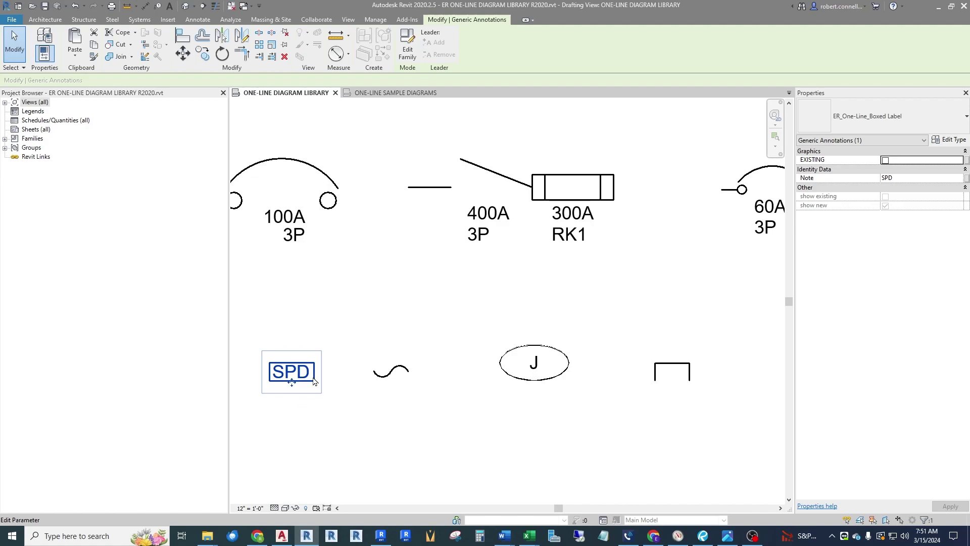
pyautogui.scroll(-3, 450, 405)
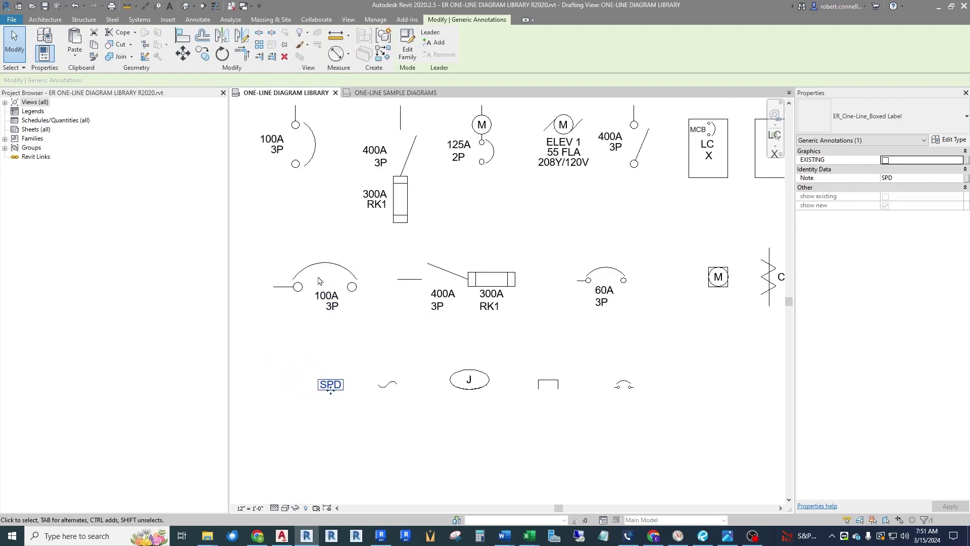
pyautogui.scroll(2, 319, 281)
pyautogui.click(326, 294)
pyautogui.click(328, 296)
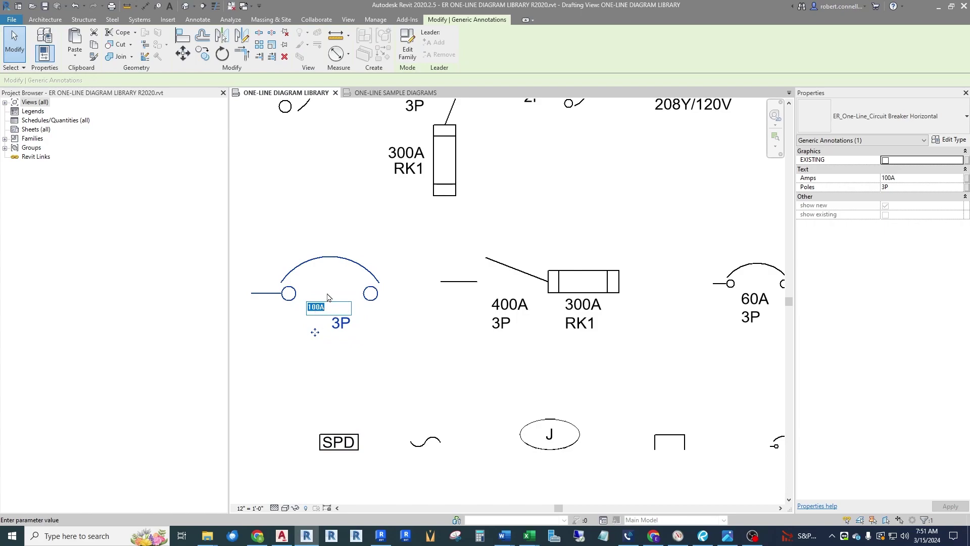
pyautogui.click(339, 323)
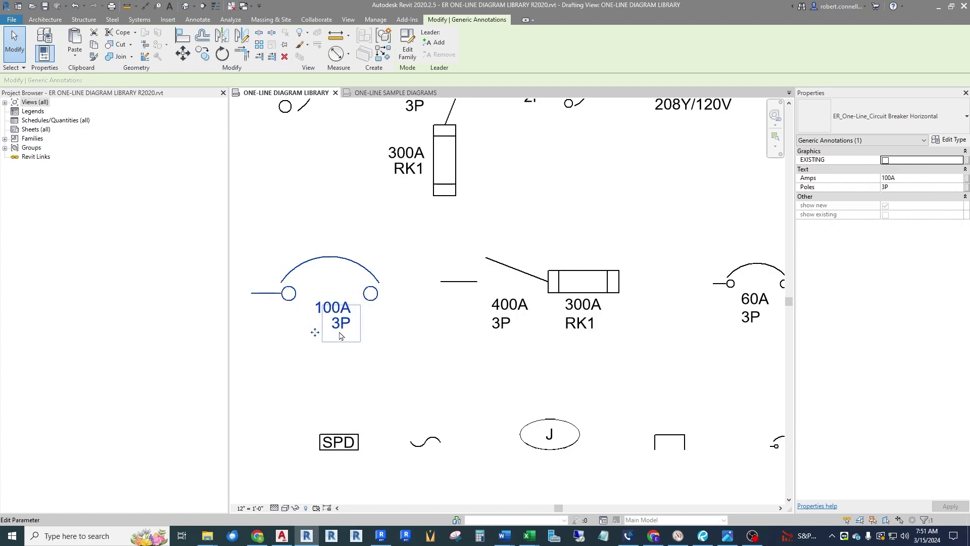
pyautogui.click(338, 323)
pyautogui.click(518, 314)
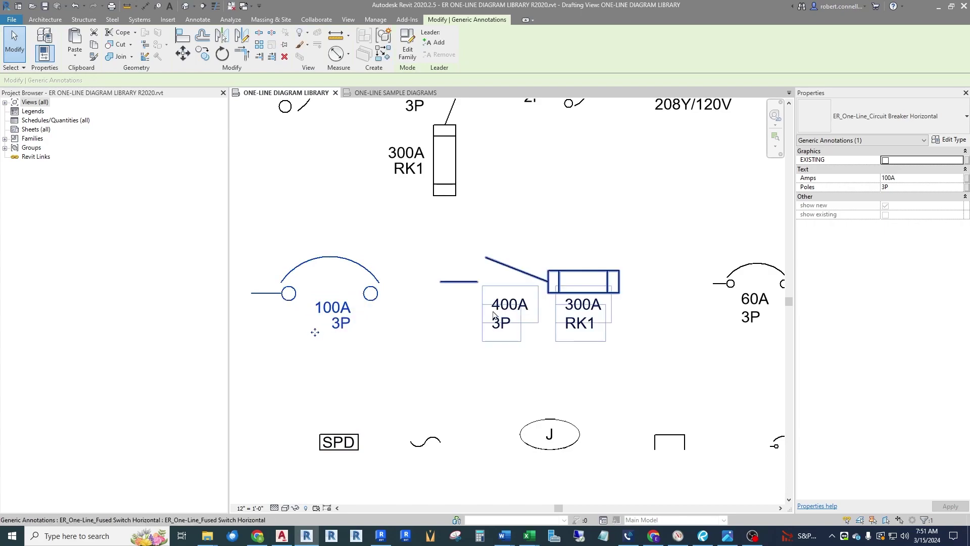
pyautogui.click(518, 314)
pyautogui.press('Escape')
pyautogui.scroll(-5, 451, 283)
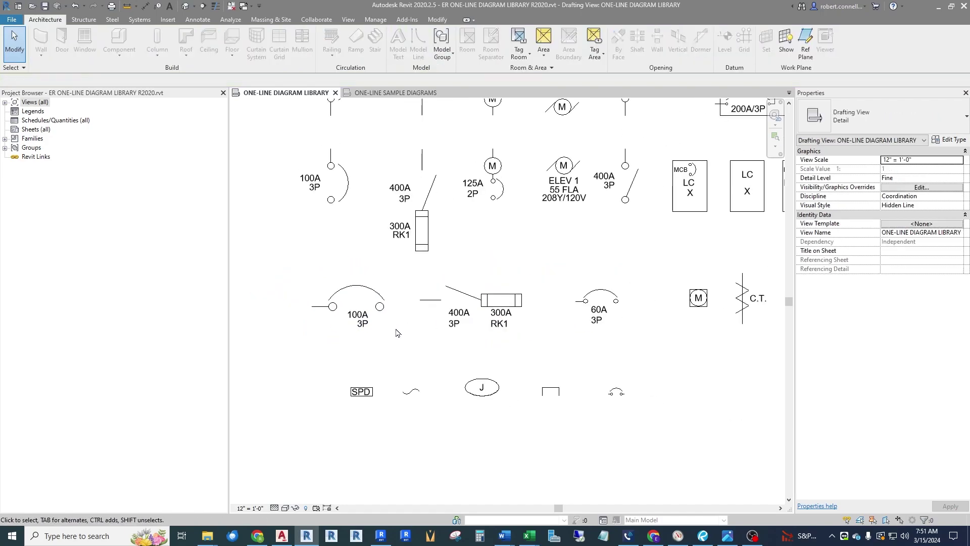
pyautogui.scroll(5, 505, 227)
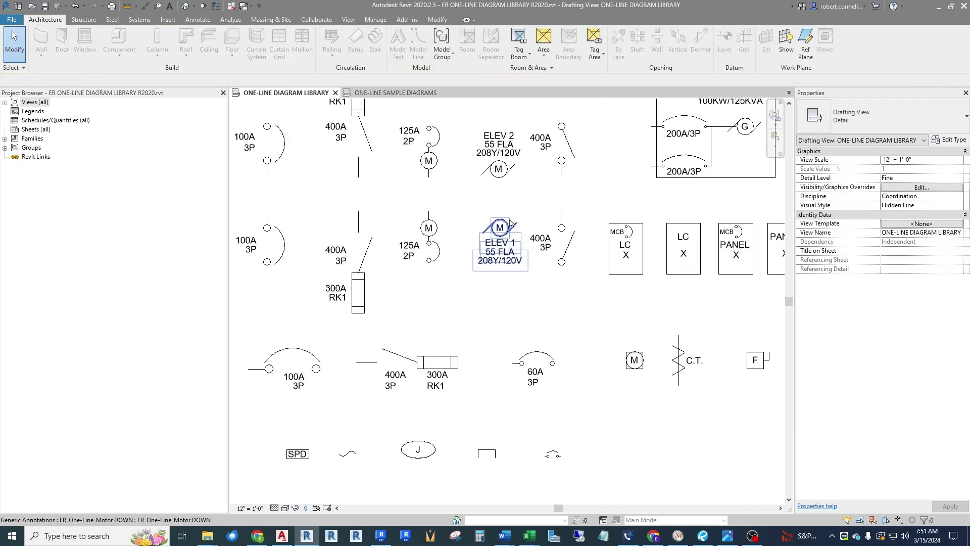
pyautogui.scroll(2, 486, 237)
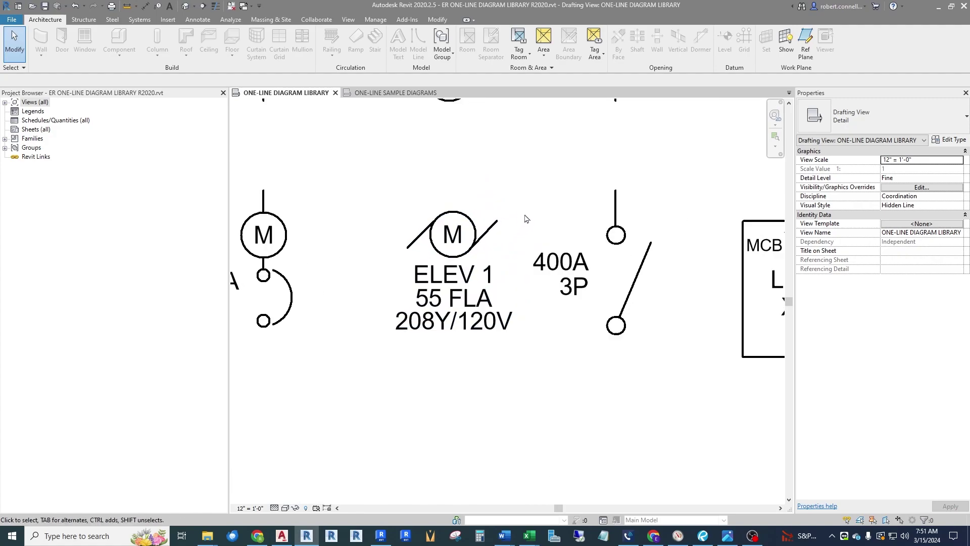
pyautogui.click(438, 281)
pyautogui.click(440, 277)
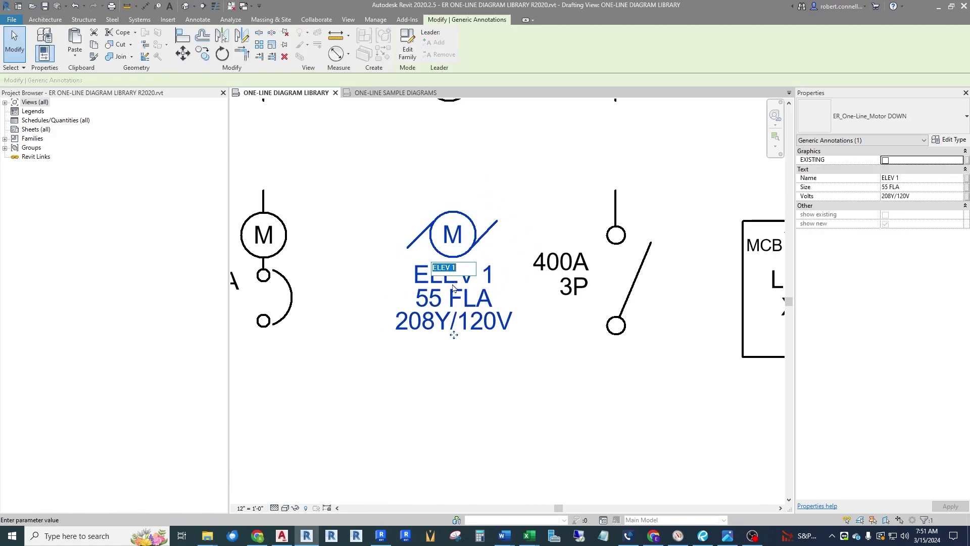
pyautogui.click(446, 295)
pyautogui.click(442, 320)
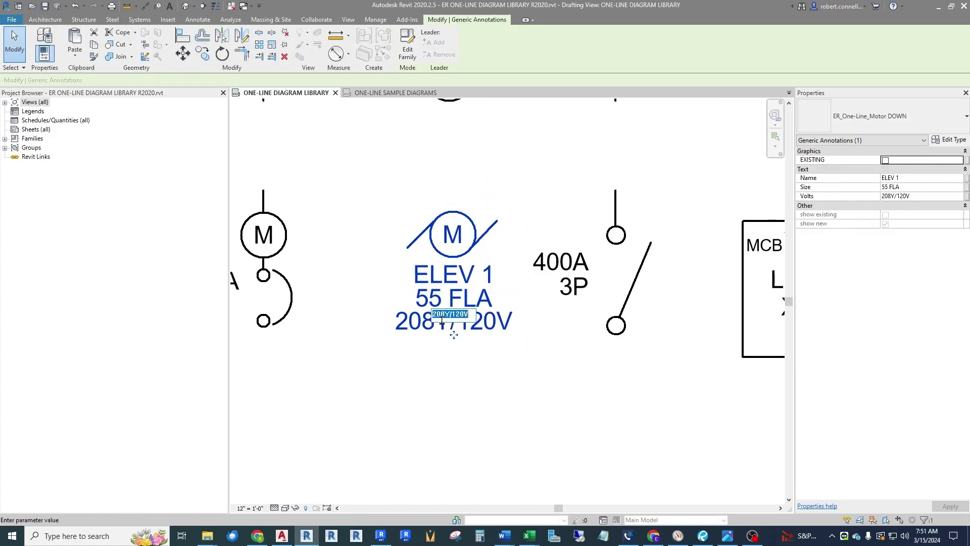
pyautogui.press('Escape')
pyautogui.scroll(-4, 349, 305)
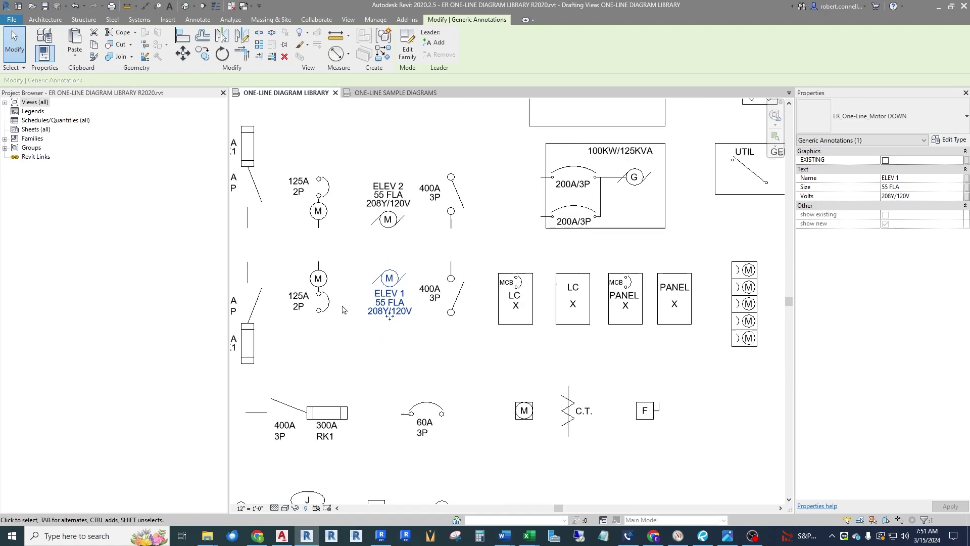
pyautogui.scroll(3, 634, 295)
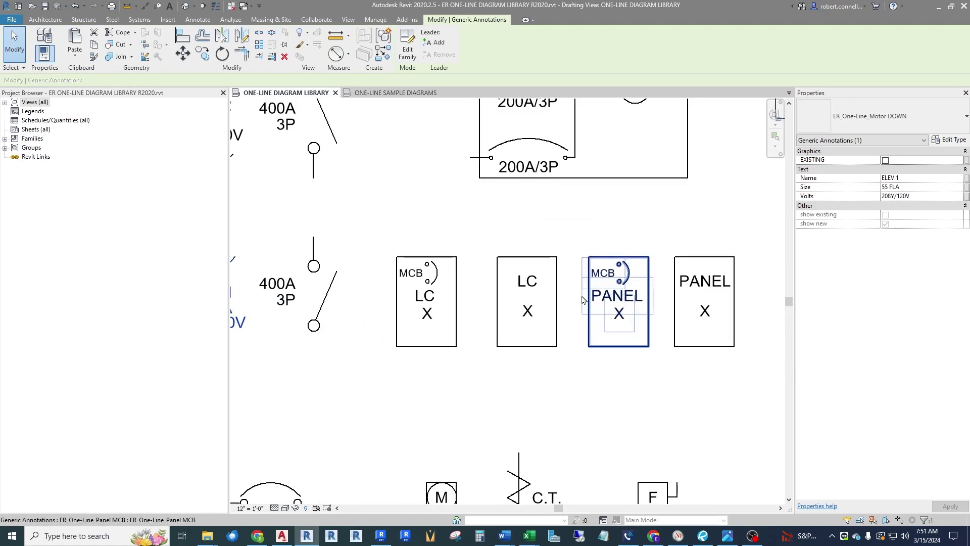
pyautogui.click(437, 313)
# Step: Open the load center's X name label and close it unchanged
pyautogui.click(430, 318)
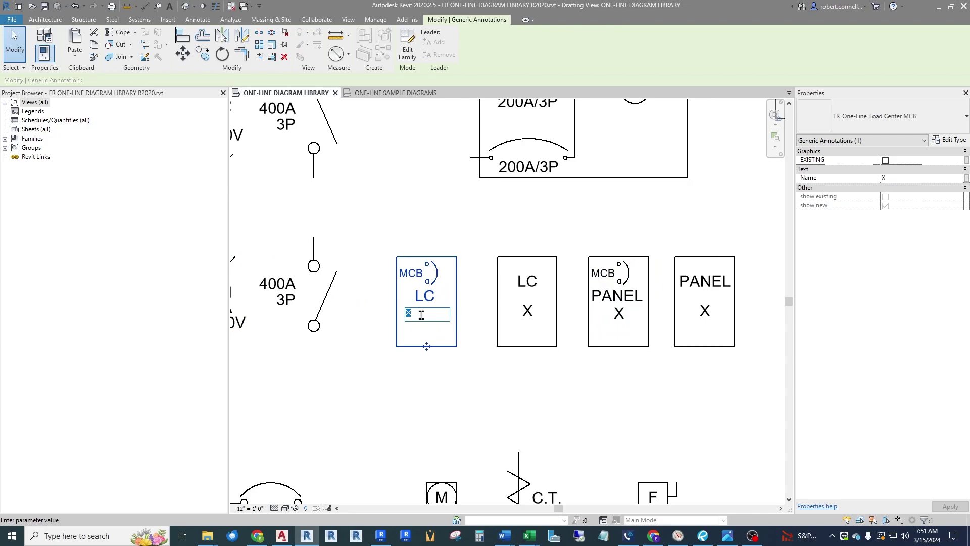
pyautogui.press('Escape')
pyautogui.scroll(-3, 399, 326)
pyautogui.scroll(4, 576, 323)
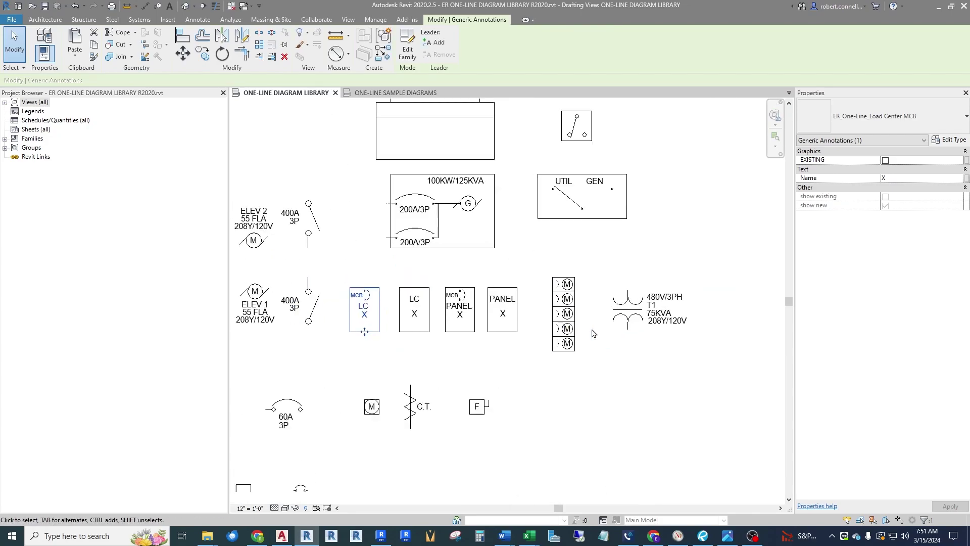
# Step: Turn off METER 5, METER 4, METER 3 and METER 2 on the meter stack
pyautogui.click(535, 306)
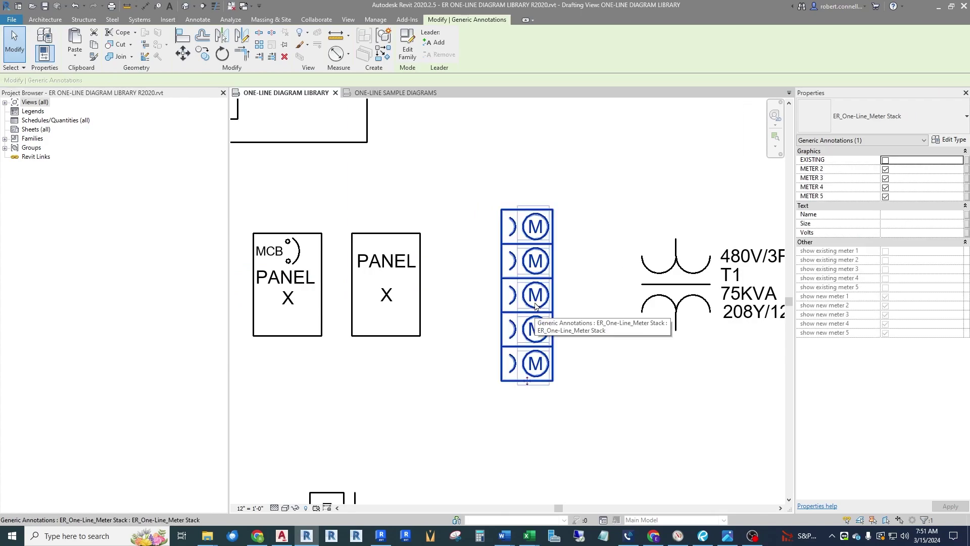
pyautogui.click(885, 196)
pyautogui.click(475, 380)
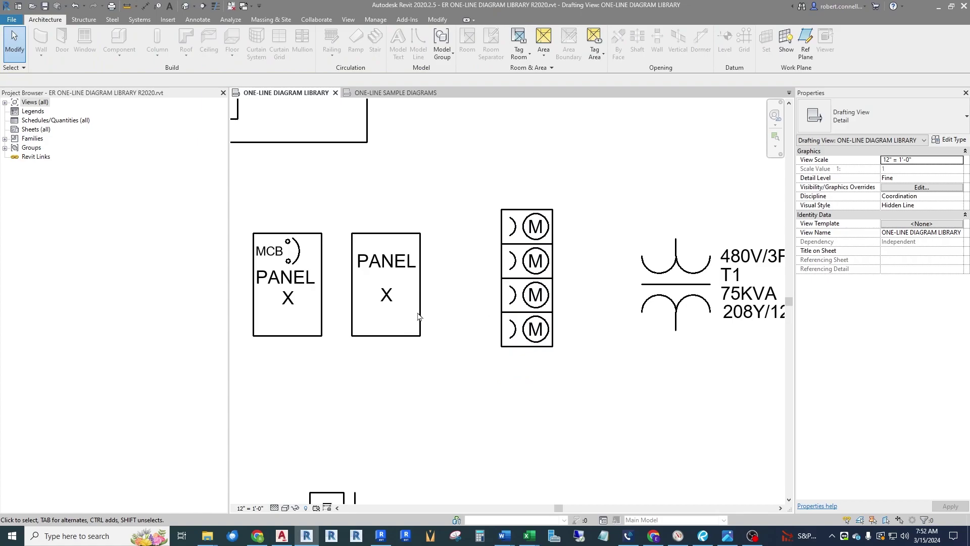
pyautogui.click(525, 379)
pyautogui.click(885, 188)
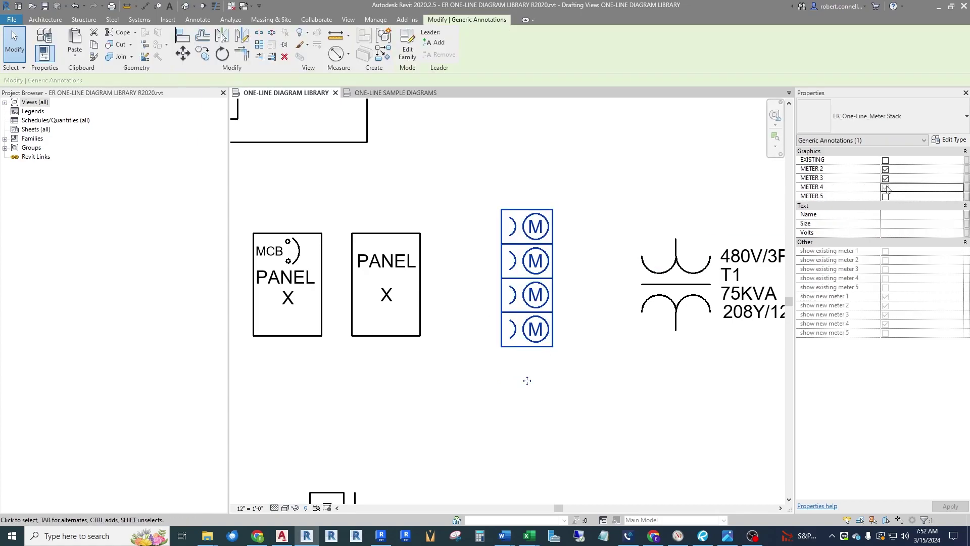
pyautogui.click(885, 178)
pyautogui.scroll(-2, 364, 324)
pyautogui.click(885, 170)
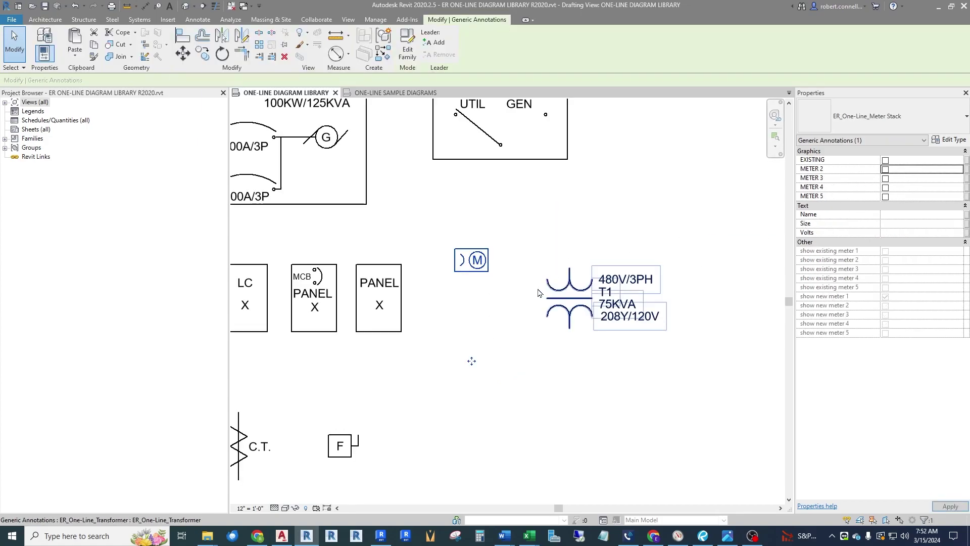
pyautogui.click(505, 308)
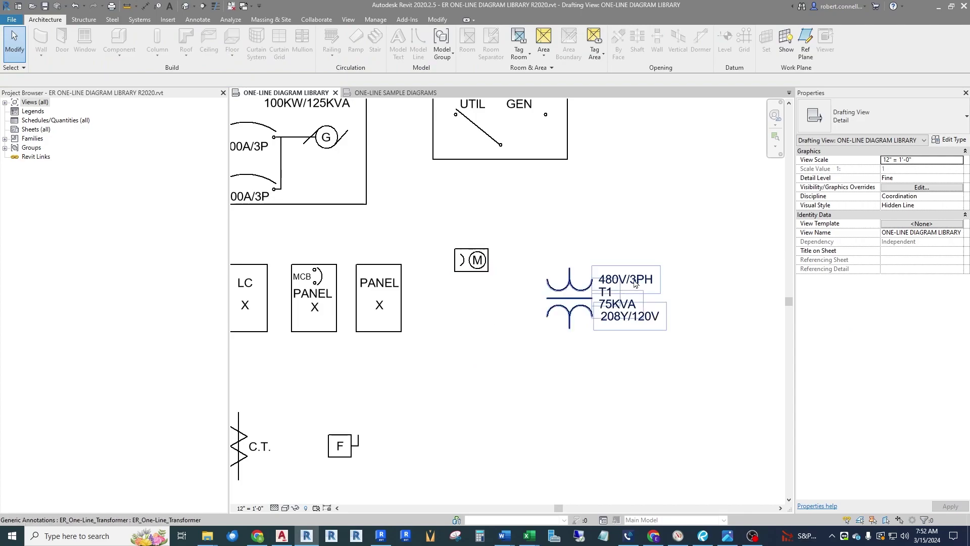
# Step: Check the T1 transformer's 480V/3PH primary voltage label without changing it
pyautogui.click(635, 283)
pyautogui.scroll(1, 636, 283)
pyautogui.click(633, 284)
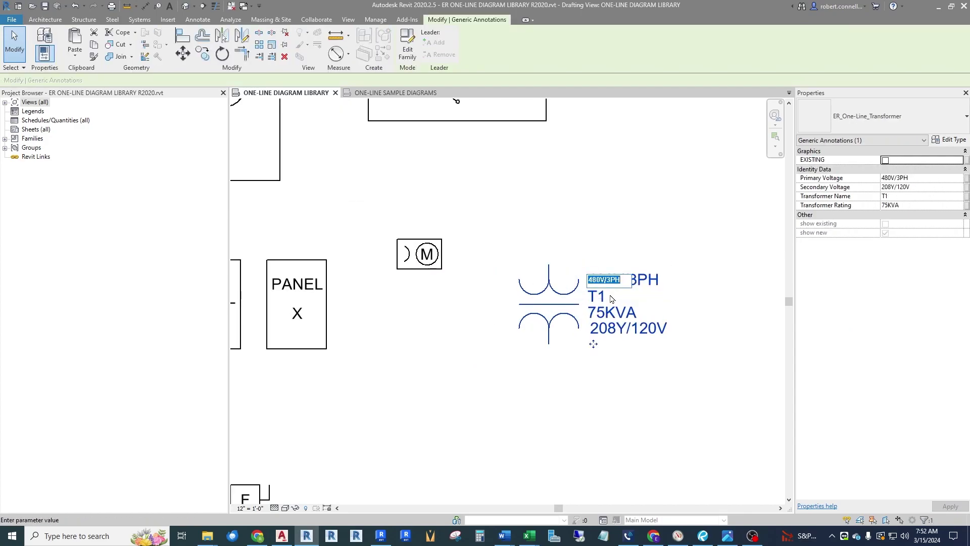
pyautogui.press('Escape')
pyautogui.scroll(-2, 507, 182)
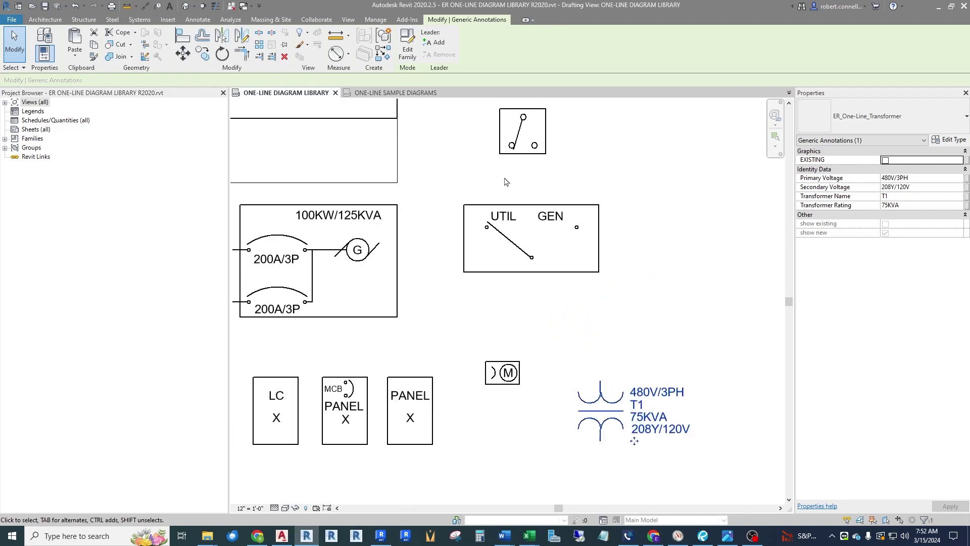
pyautogui.scroll(2, 506, 182)
# Step: Edit and finish the transfer switch's UTIL label so it reads UTIL and GEN
pyautogui.click(480, 224)
pyautogui.click(481, 225)
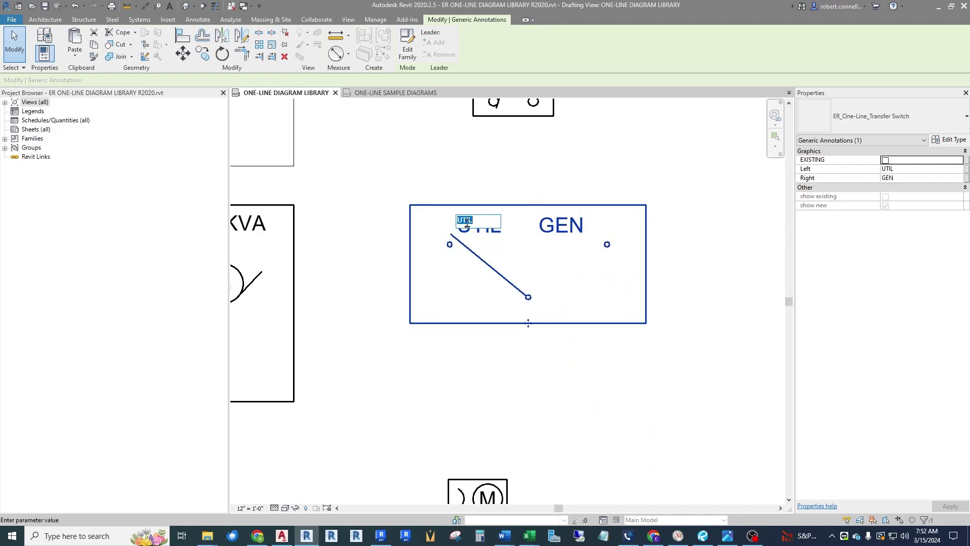
pyautogui.press('Escape')
pyautogui.scroll(-2, 566, 229)
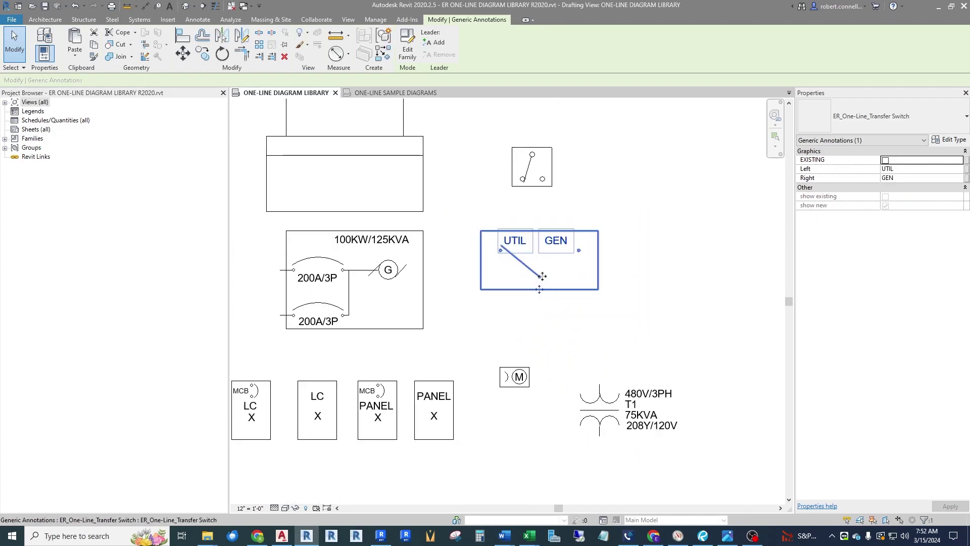
pyautogui.scroll(2, 551, 202)
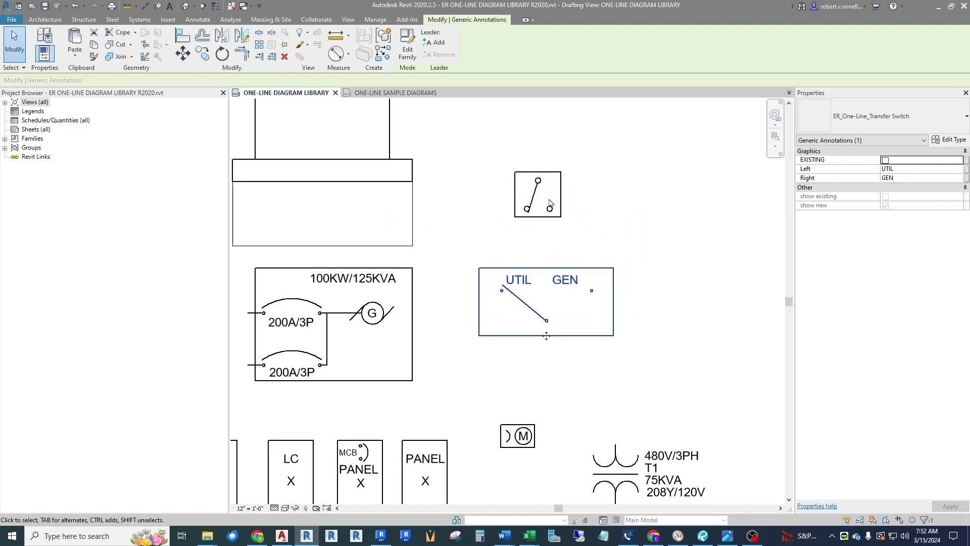
pyautogui.scroll(-1, 558, 196)
pyautogui.scroll(2, 404, 293)
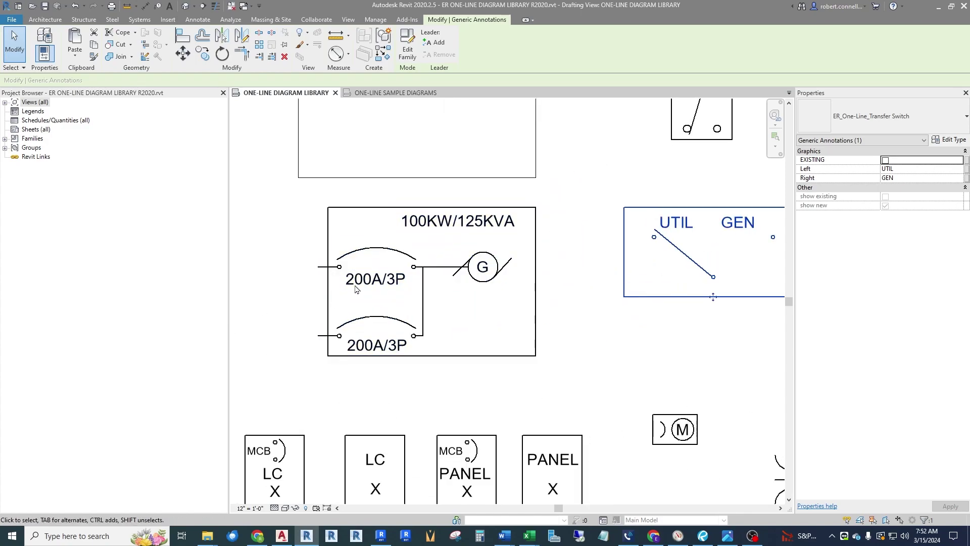
pyautogui.scroll(-1, 500, 280)
pyautogui.scroll(1, 506, 279)
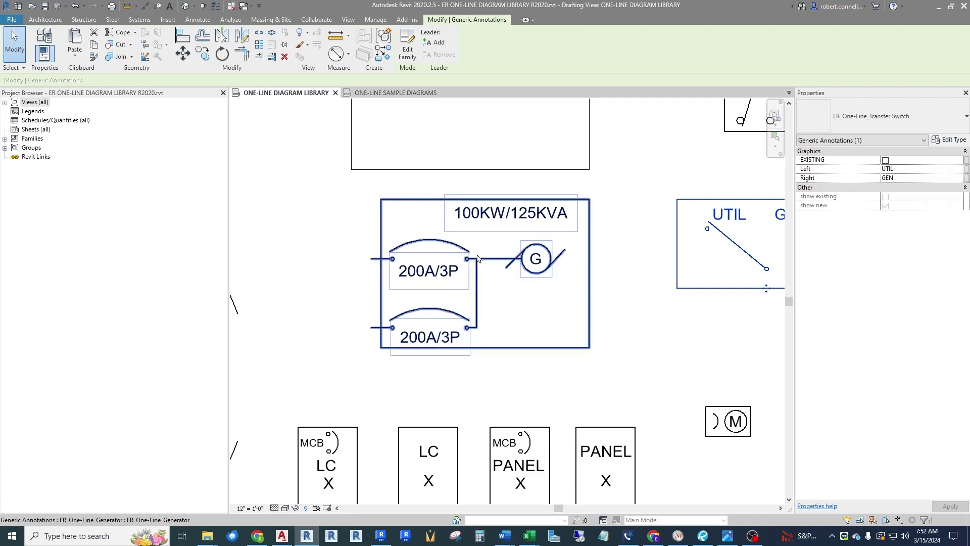
# Step: Turn off the generator's 2ND BREAKER and review its 100KW/125KVA, ? and 200A/3P labels
pyautogui.click(443, 273)
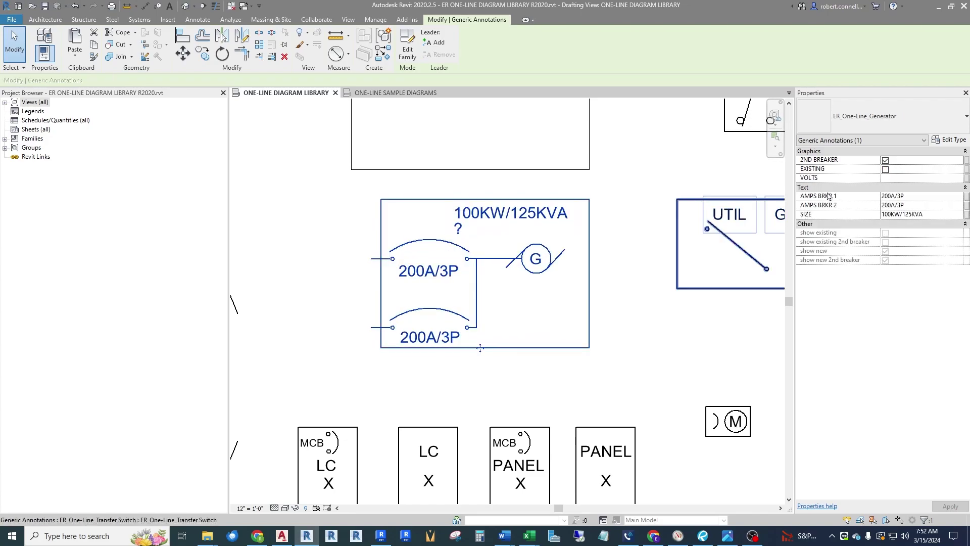
pyautogui.click(884, 160)
pyautogui.press('Escape')
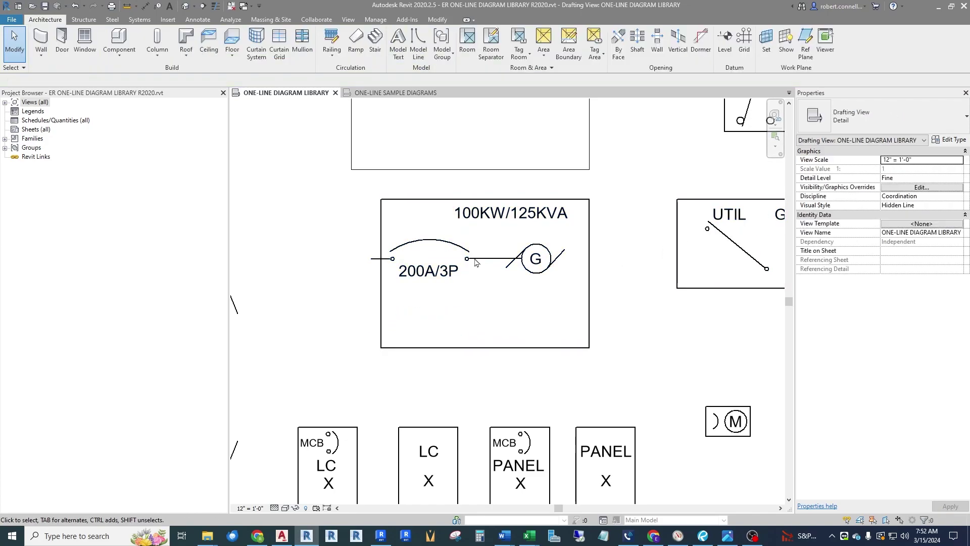
pyautogui.click(485, 212)
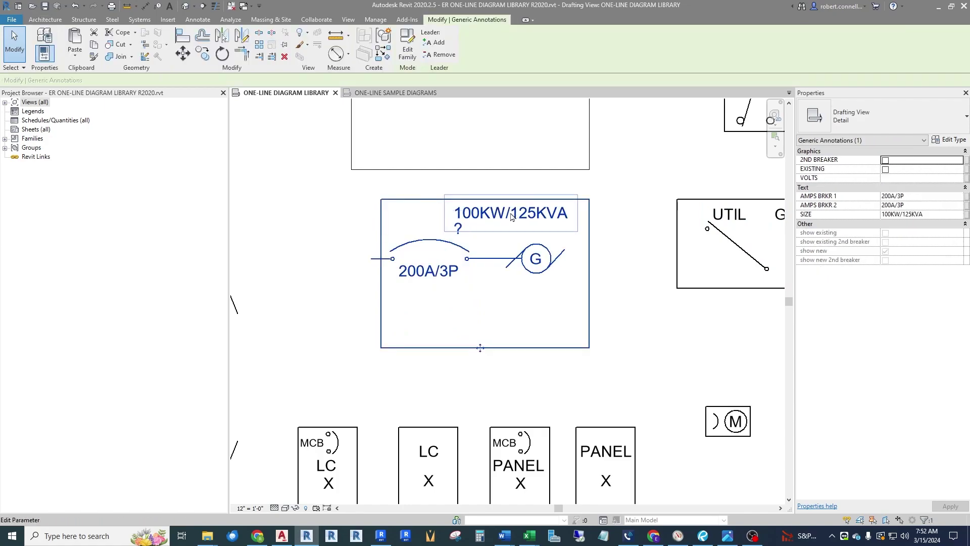
pyautogui.click(504, 213)
pyautogui.click(458, 228)
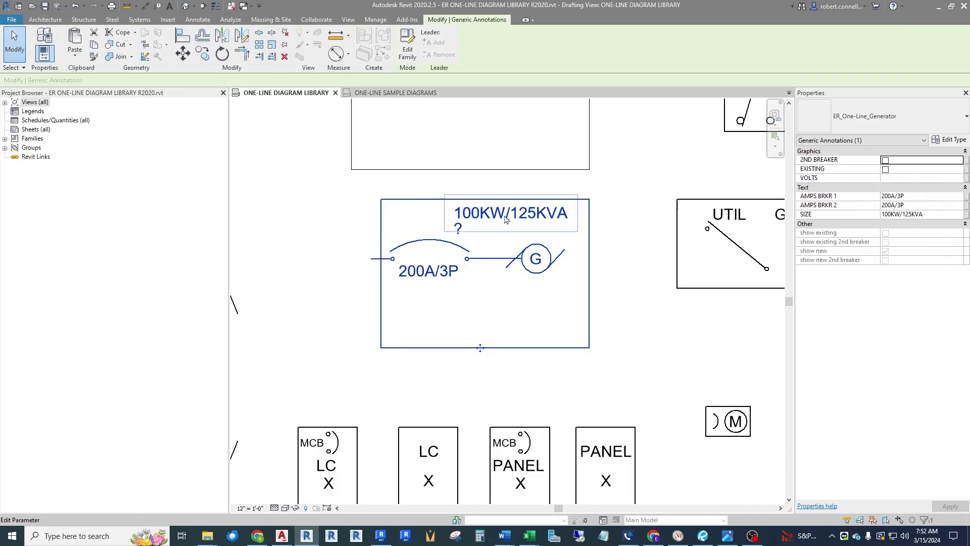
pyautogui.click(461, 230)
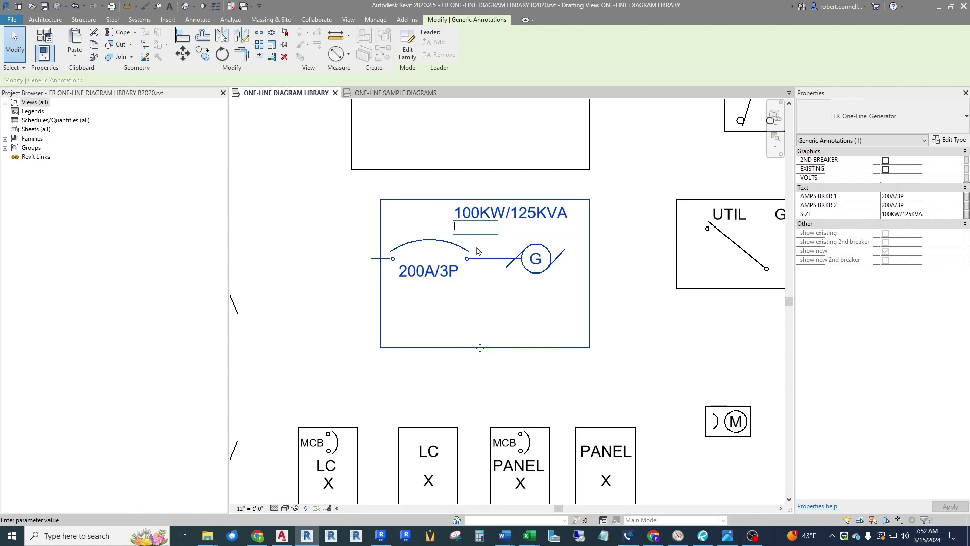
pyautogui.click(440, 273)
pyautogui.click(440, 273)
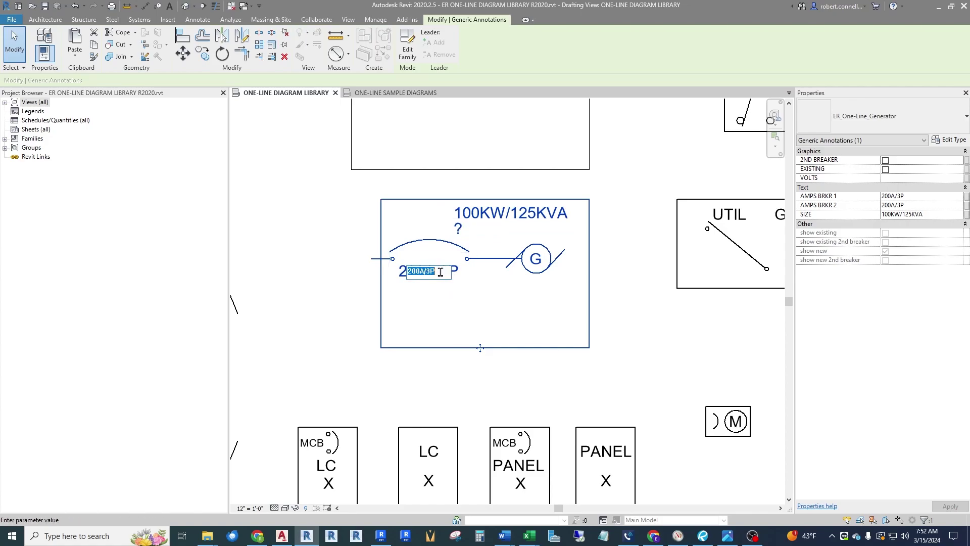
pyautogui.scroll(-3, 440, 272)
pyautogui.scroll(1, 481, 184)
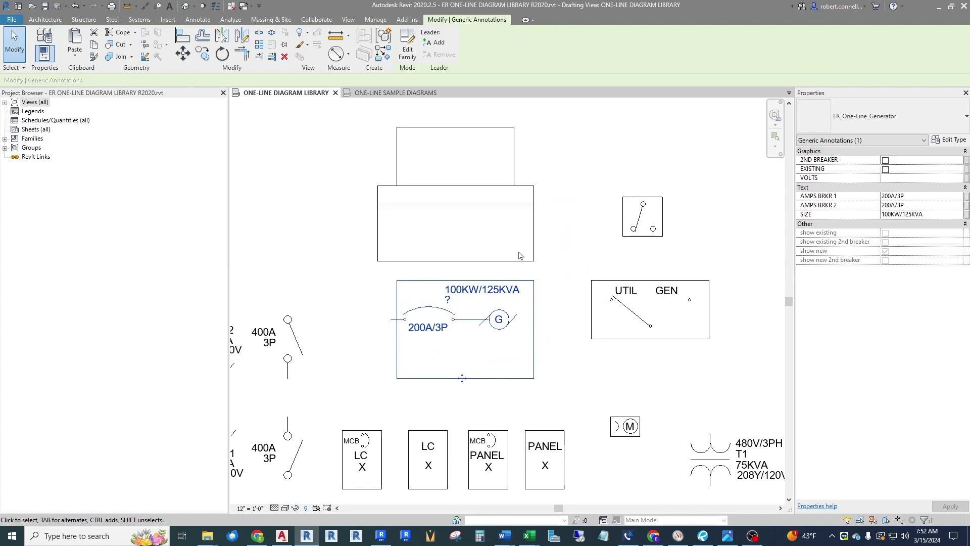
# Step: Uncheck VAULT on the pad-mount transformer symbol
pyautogui.click(473, 213)
pyautogui.click(472, 213)
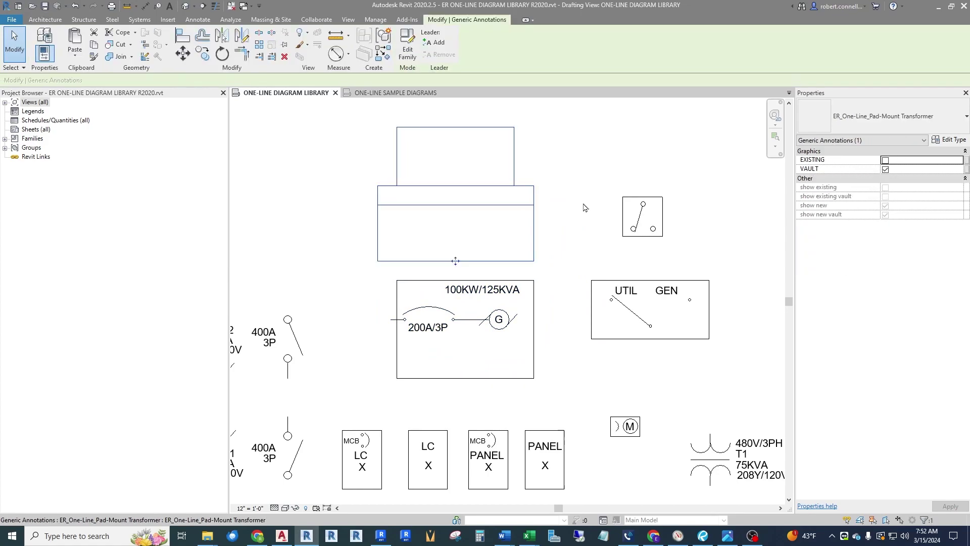
pyautogui.click(884, 170)
pyautogui.click(427, 212)
pyautogui.scroll(-2, 457, 202)
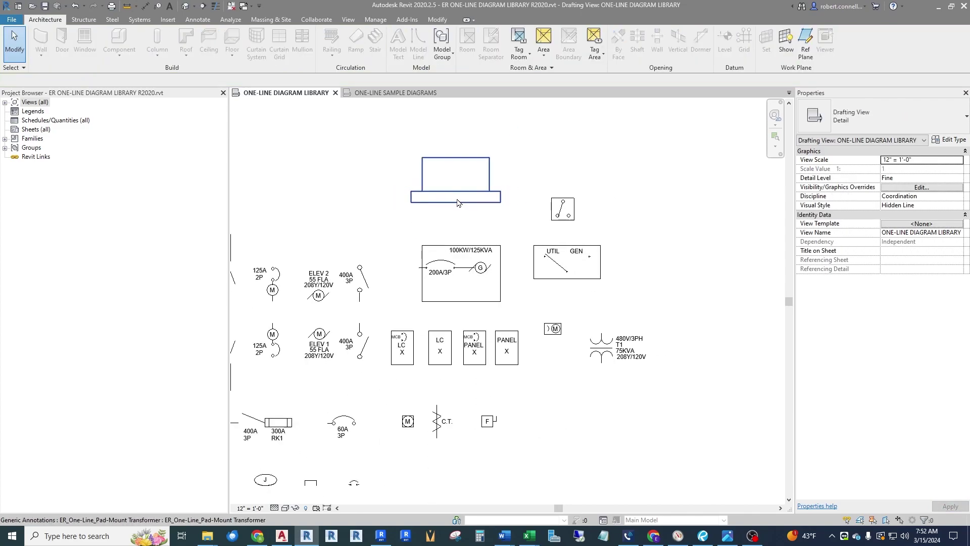
# Step: Zoom out to both library copies and select the lower ONE-LINE SYMBOLS detail group
pyautogui.scroll(-2, 457, 202)
pyautogui.scroll(2, 426, 198)
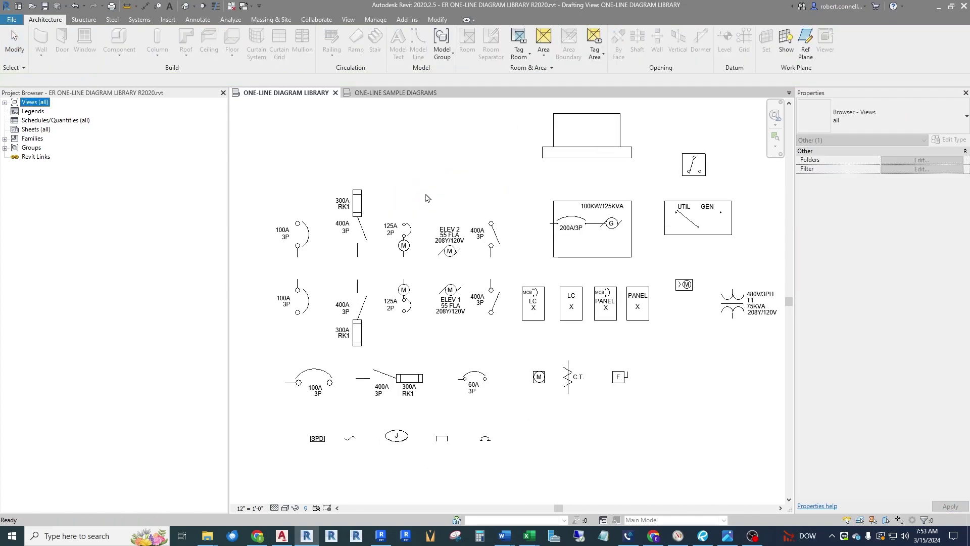
pyautogui.scroll(-4, 427, 198)
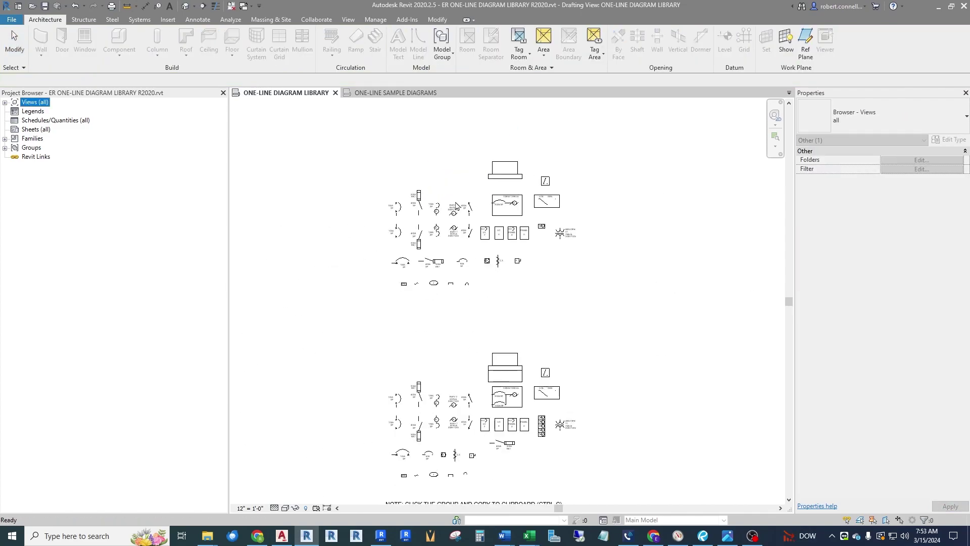
pyautogui.scroll(4, 455, 399)
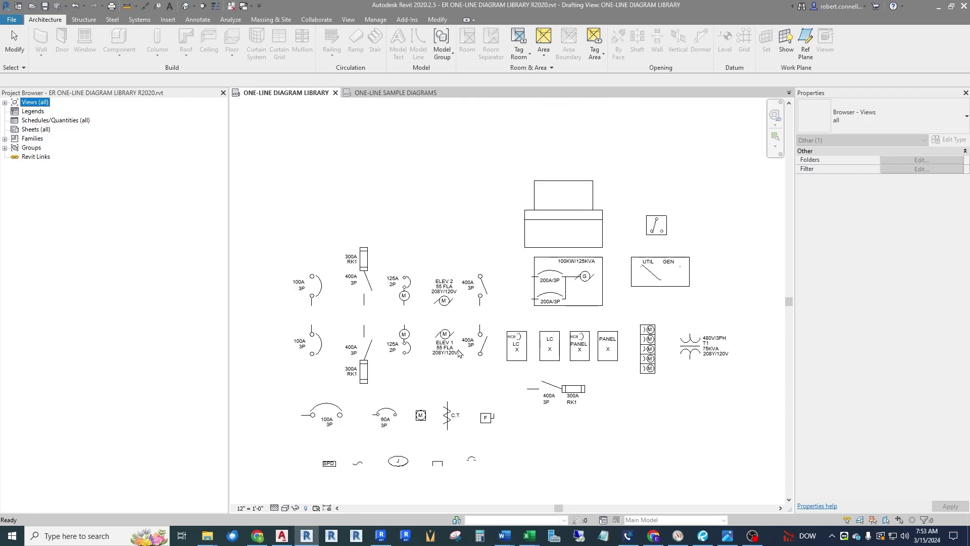
pyautogui.click(458, 353)
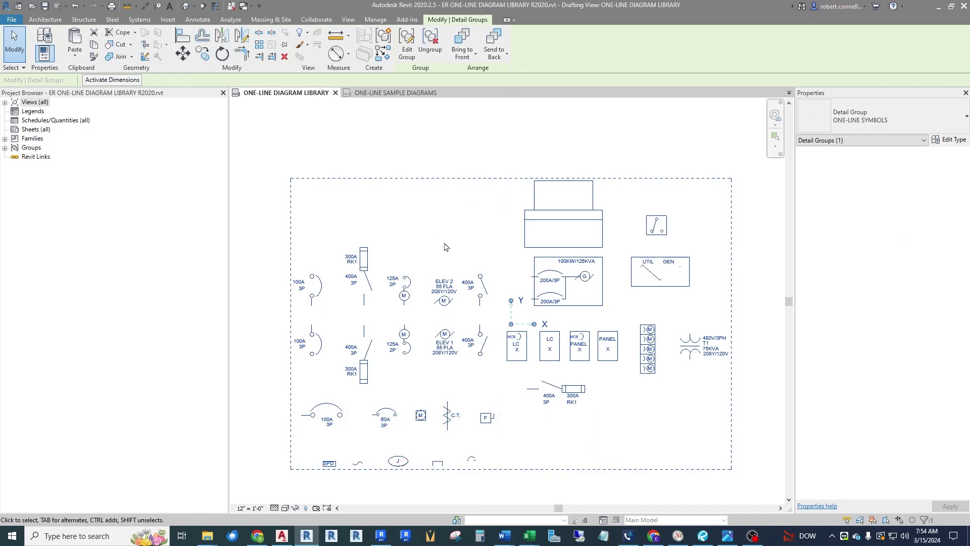
# Step: Copy ONE-LINE SYMBOLS to the clipboard from Groups > Detail in the Project Browser
pyautogui.click(5, 139)
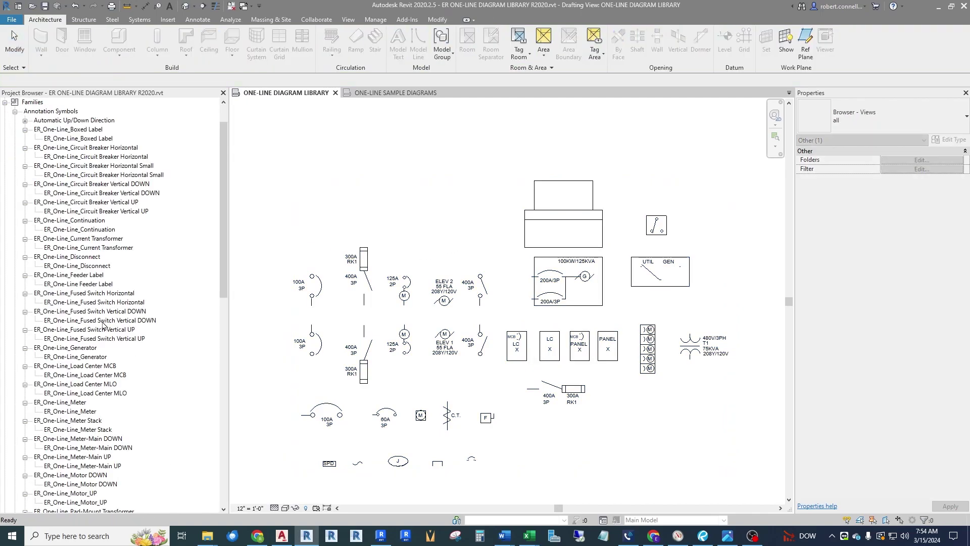
pyautogui.click(5, 102)
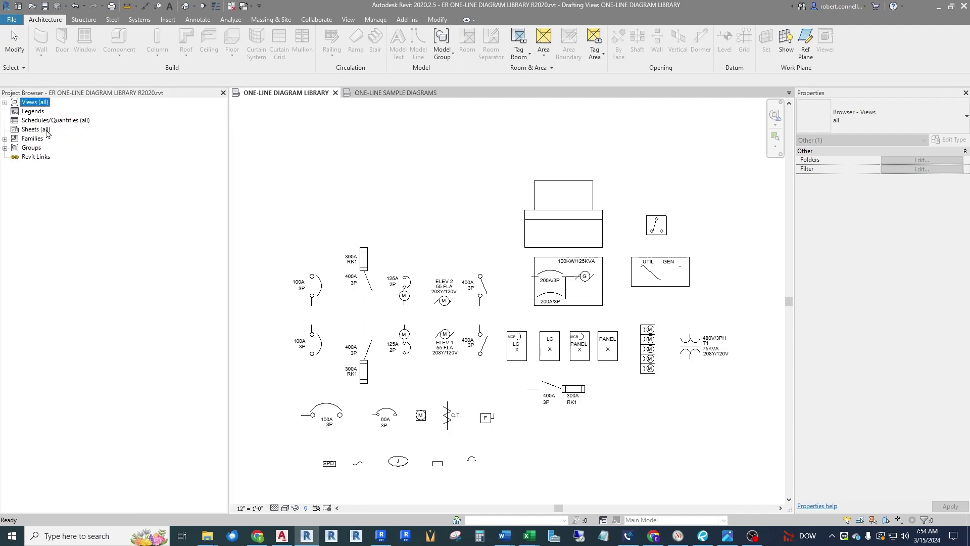
pyautogui.click(5, 148)
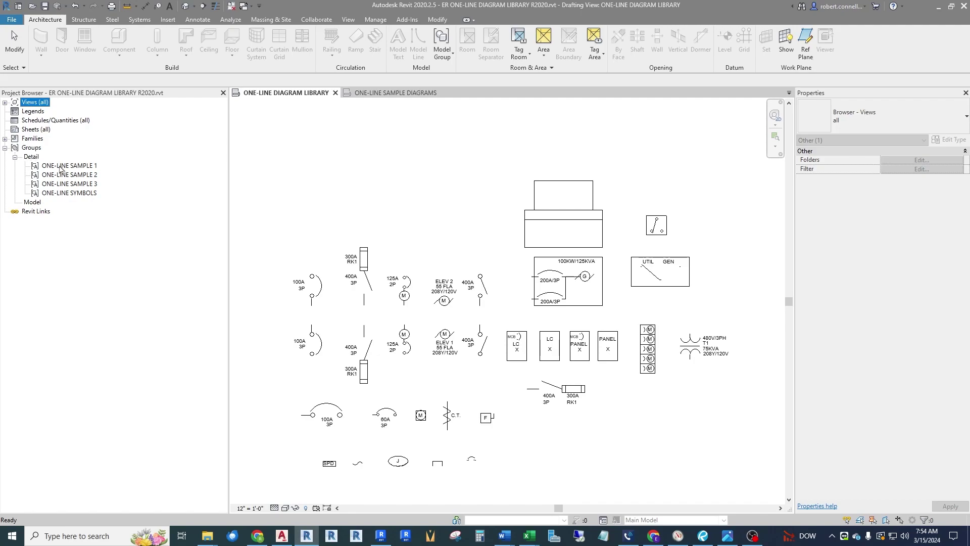
pyautogui.click(77, 194)
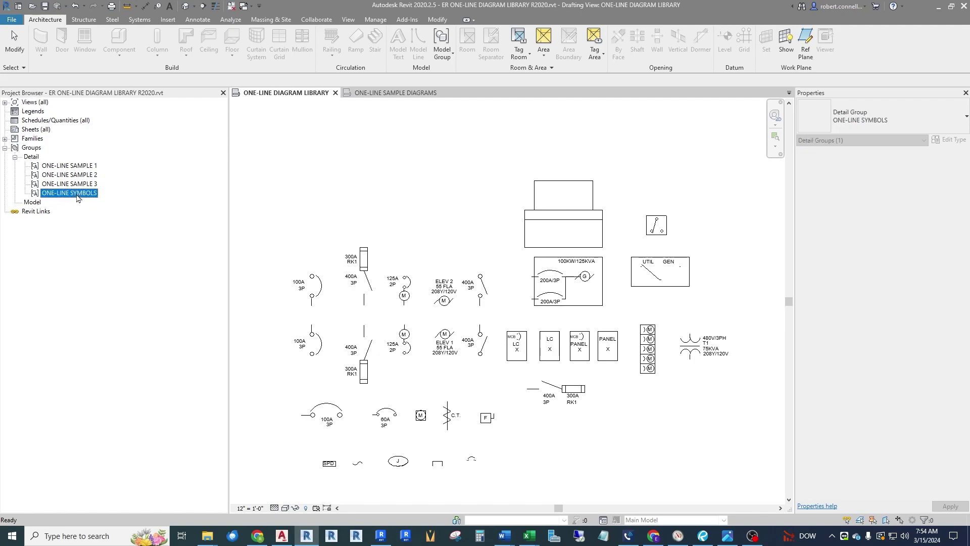
pyautogui.rightClick(77, 195)
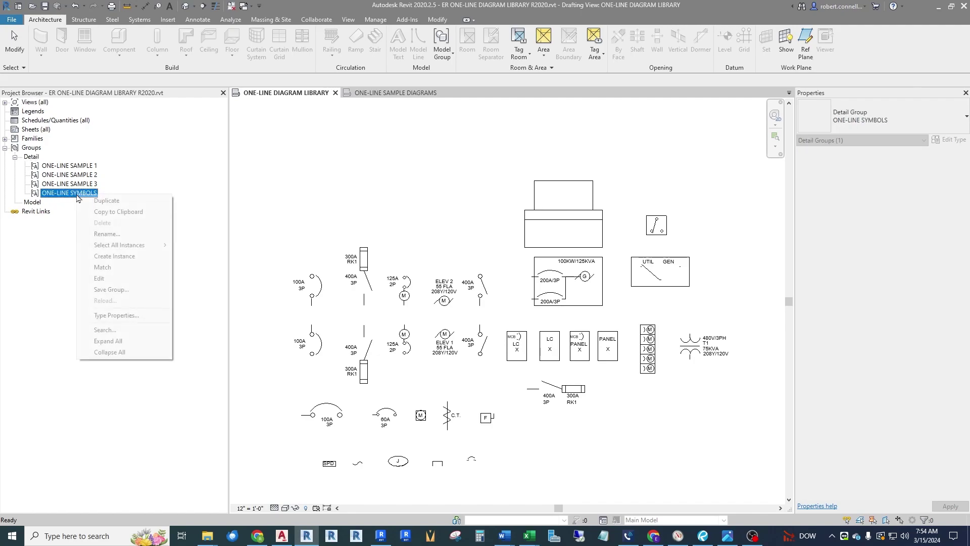
pyautogui.click(111, 212)
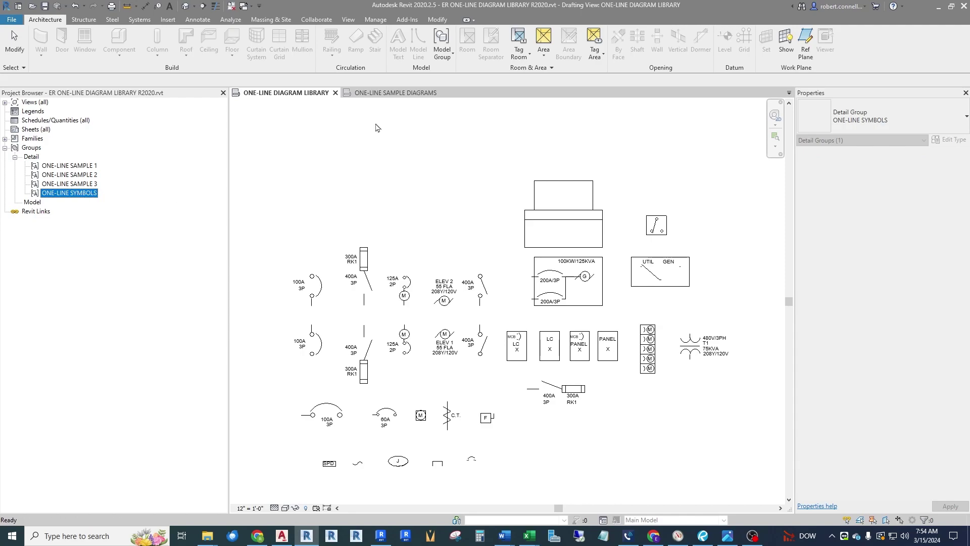
pyautogui.click(396, 93)
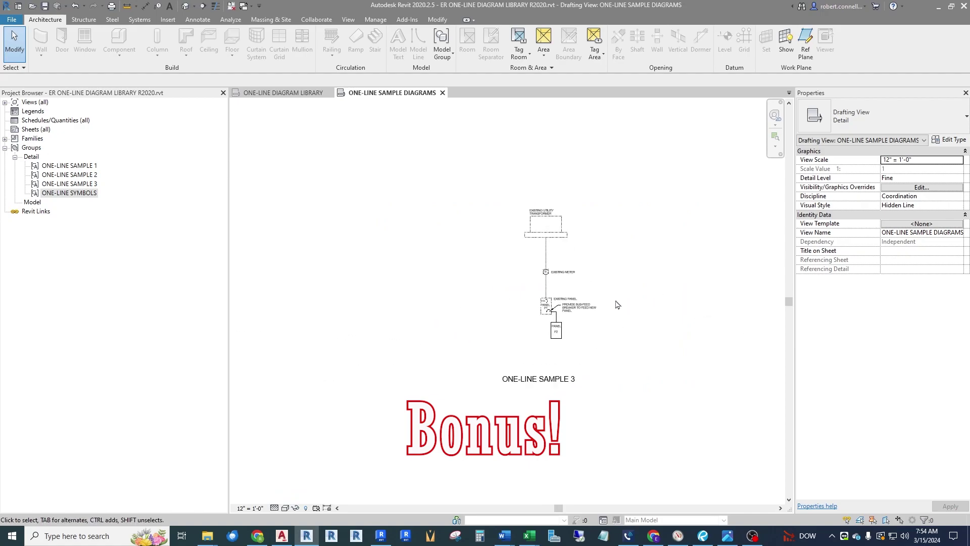
pyautogui.scroll(3, 604, 282)
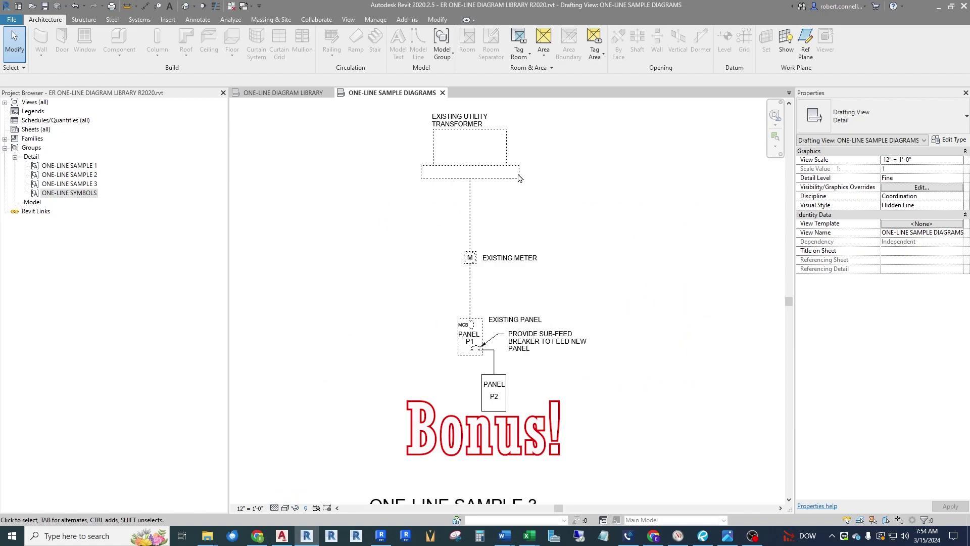
pyautogui.scroll(2, 520, 178)
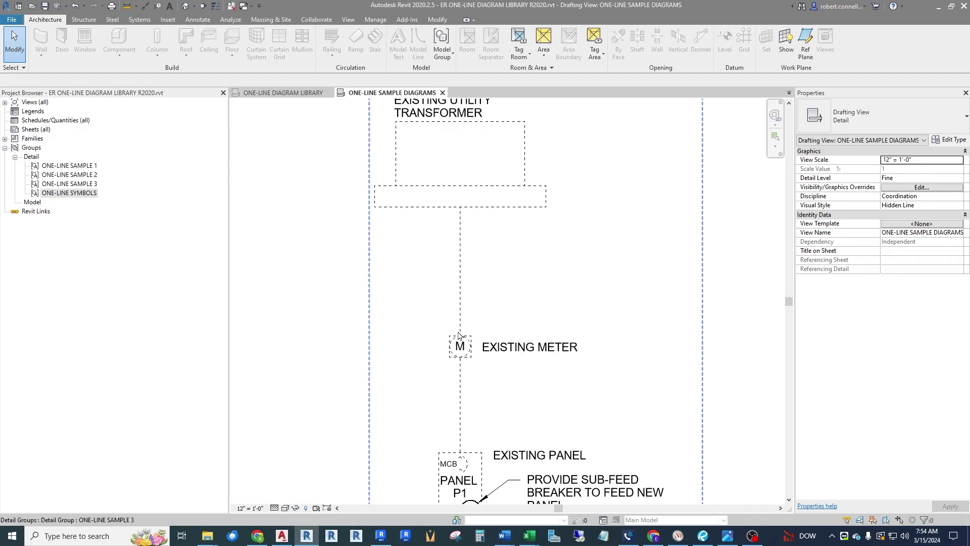
pyautogui.scroll(-3, 425, 296)
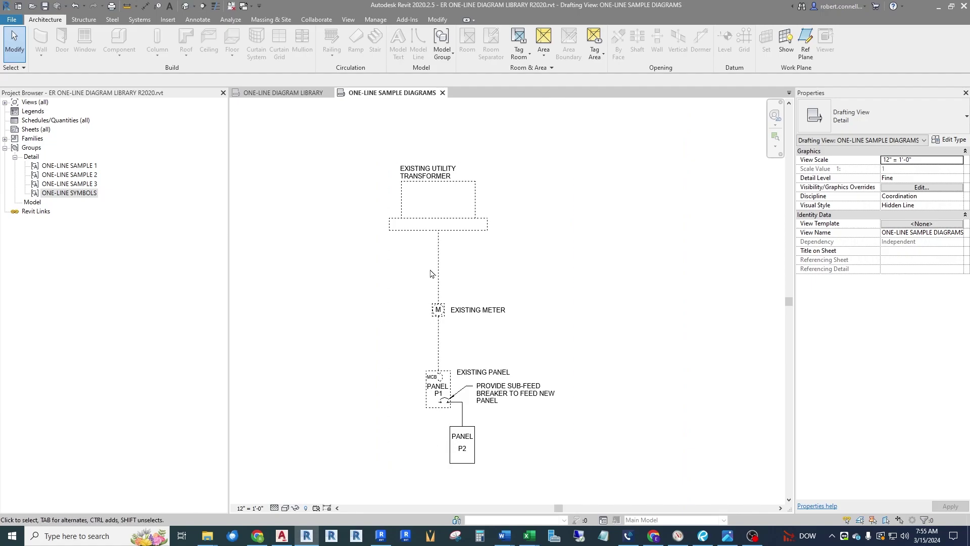
pyautogui.scroll(2, 447, 442)
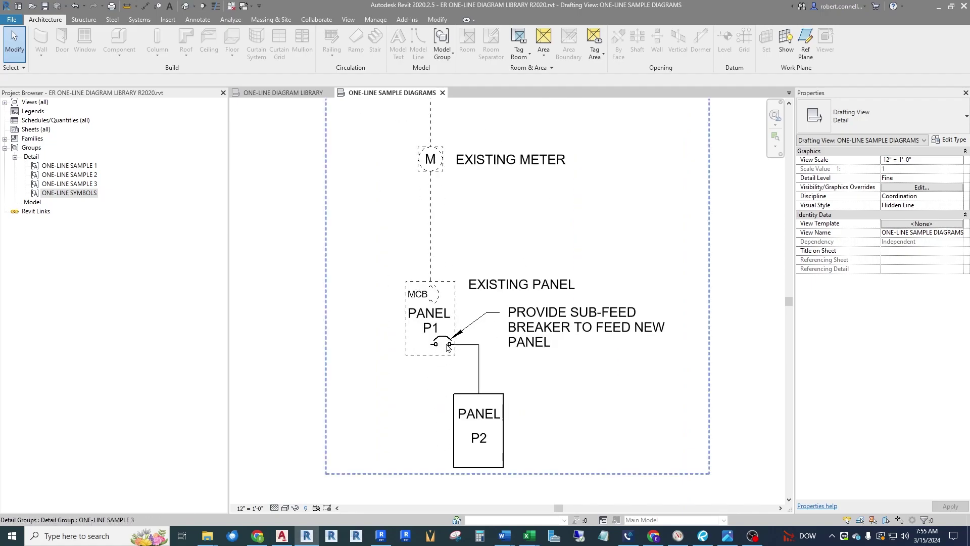
pyautogui.scroll(-4, 486, 381)
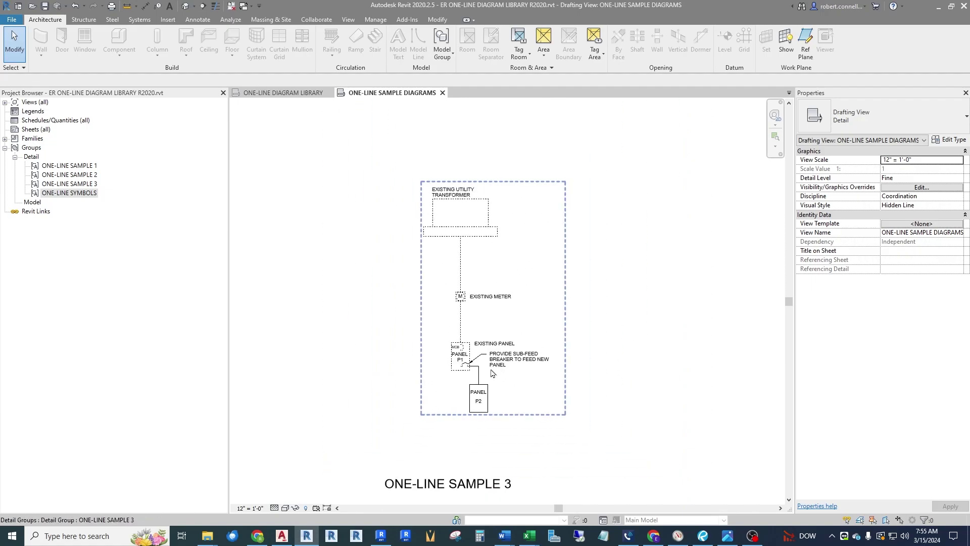
pyautogui.scroll(-2, 489, 308)
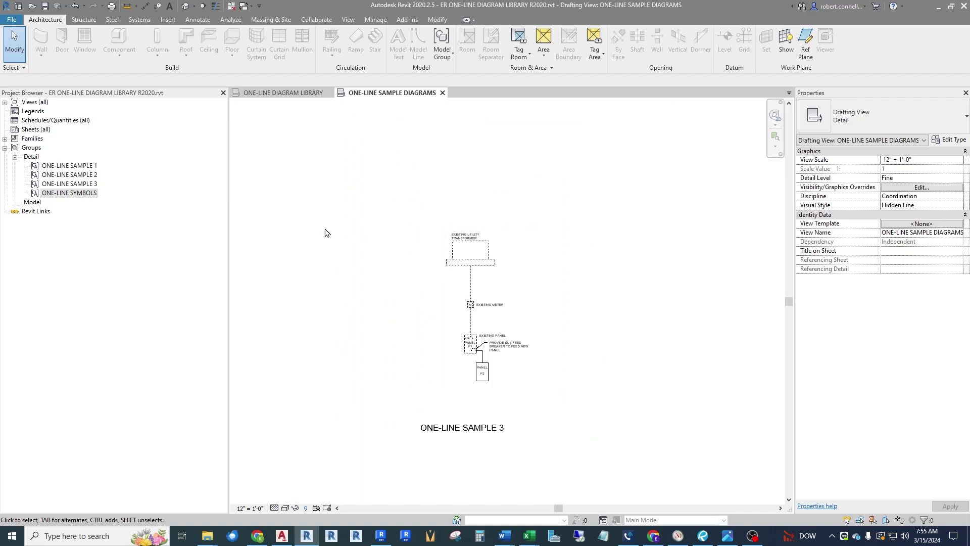
# Step: In ONE-LINE DIAGRAM LIBRARY, set the 400A 3P switch symbol to EXISTING
pyautogui.click(296, 93)
pyautogui.scroll(3, 483, 129)
pyautogui.scroll(2, 483, 129)
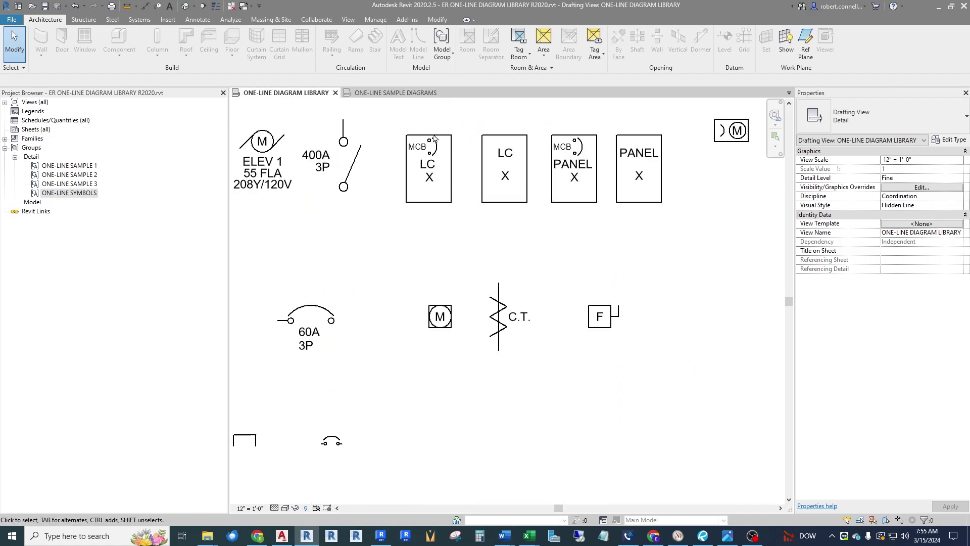
pyautogui.click(325, 159)
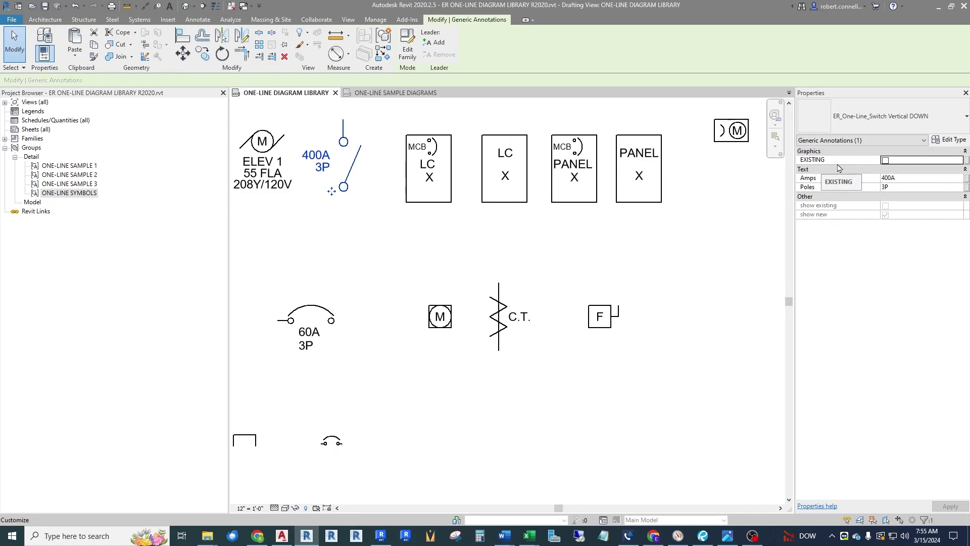
pyautogui.click(885, 161)
pyautogui.click(688, 158)
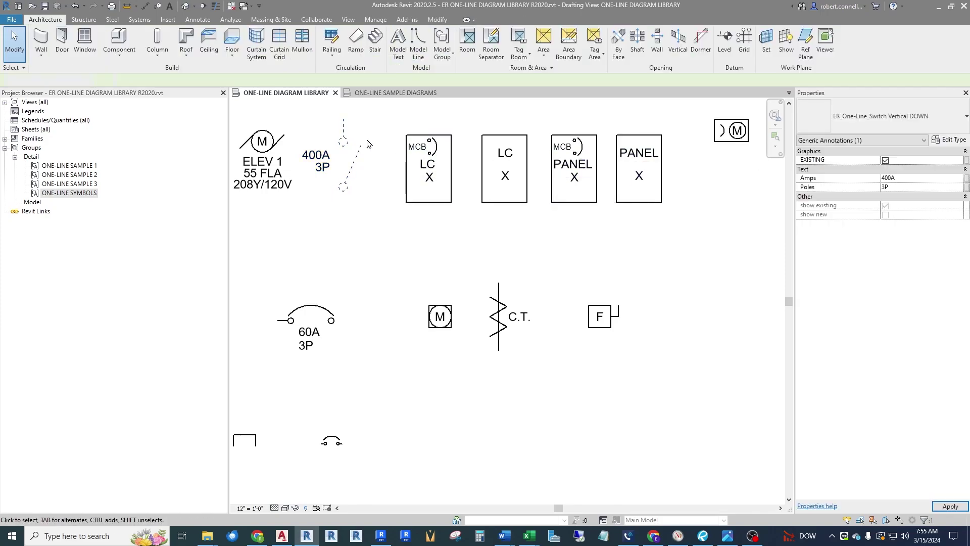
pyautogui.scroll(3, 311, 123)
pyautogui.scroll(-3, 418, 187)
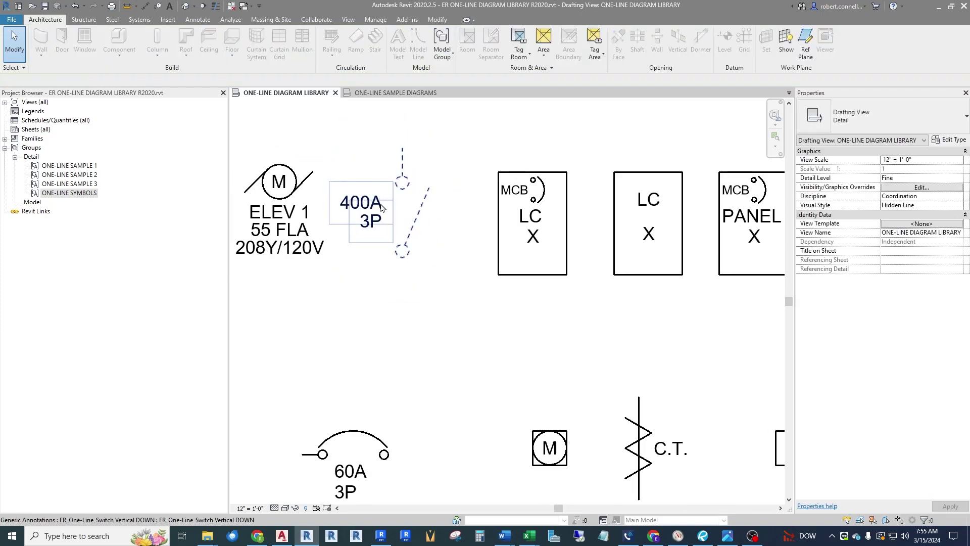
# Step: Set the MCB load center symbol to EXISTING so it draws dashed
pyautogui.click(530, 201)
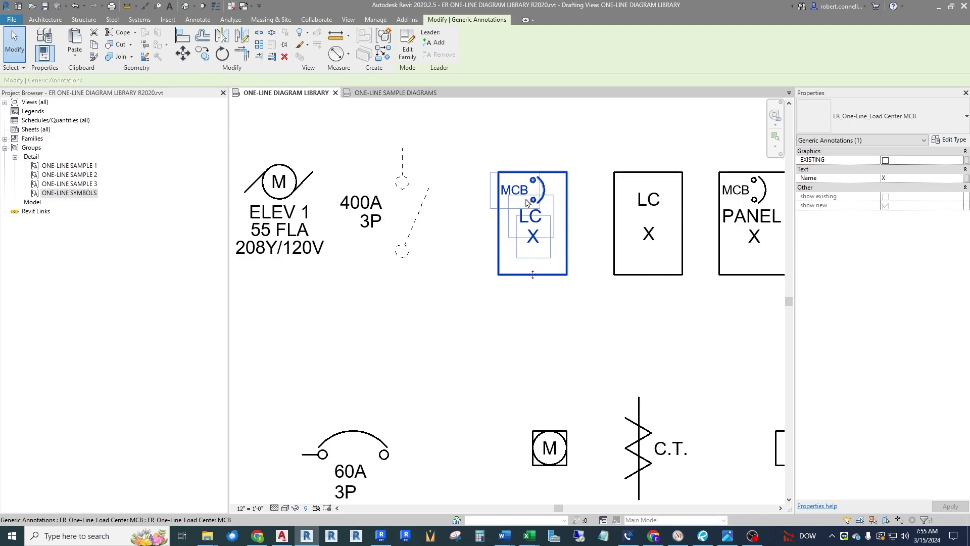
pyautogui.click(884, 160)
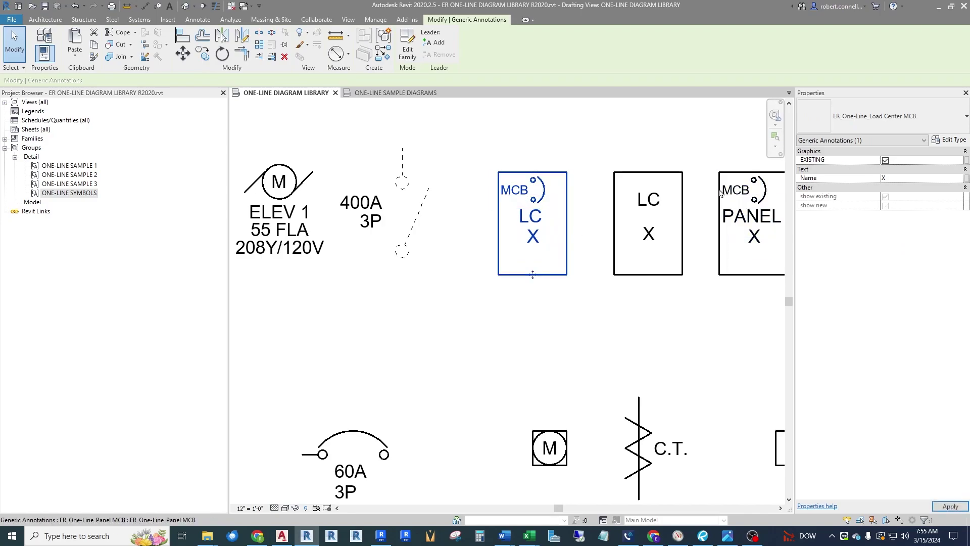
pyautogui.click(317, 267)
pyautogui.scroll(-2, 317, 267)
pyautogui.scroll(3, 469, 226)
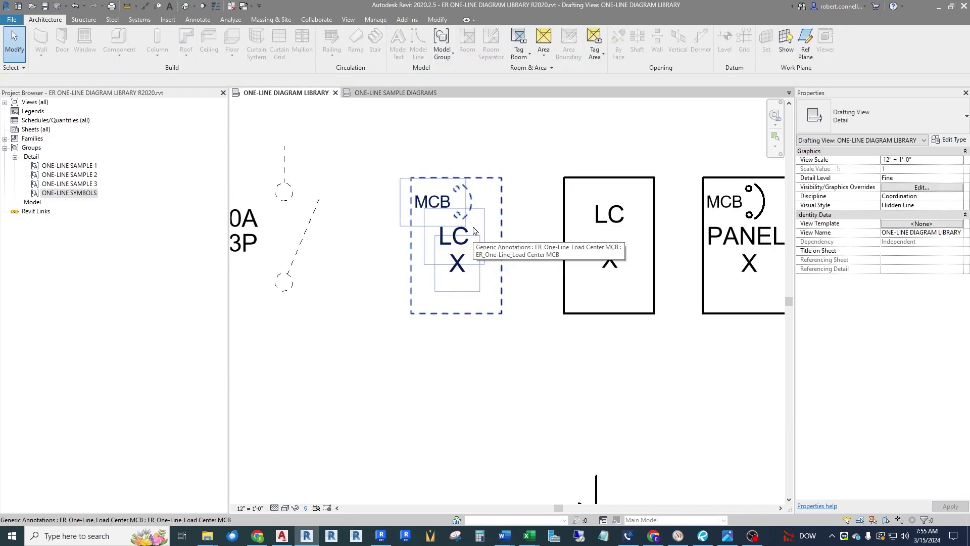
pyautogui.scroll(-3, 474, 216)
pyautogui.scroll(2, 466, 227)
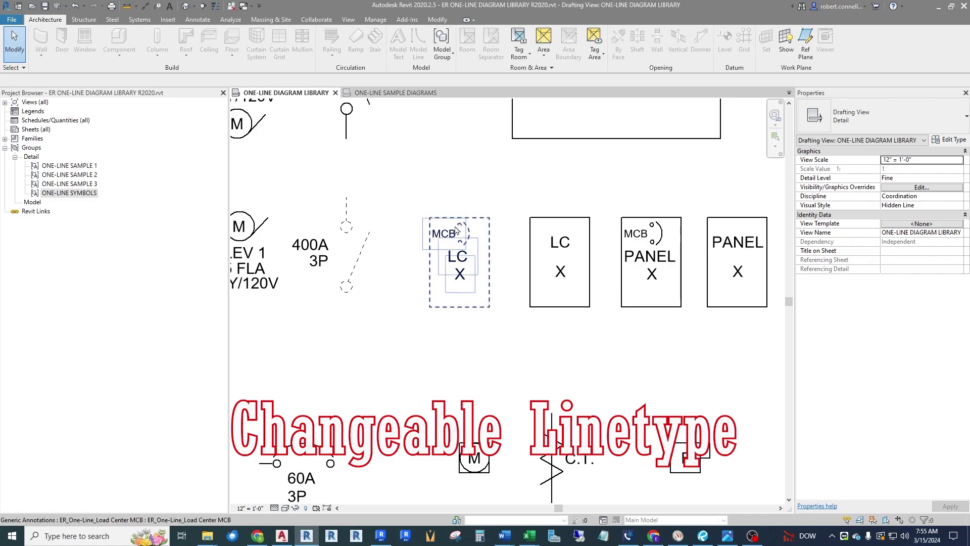
# Step: In Object Styles, set the Generic Annotations One-Line EXISTING line weight to 6
pyautogui.click(375, 19)
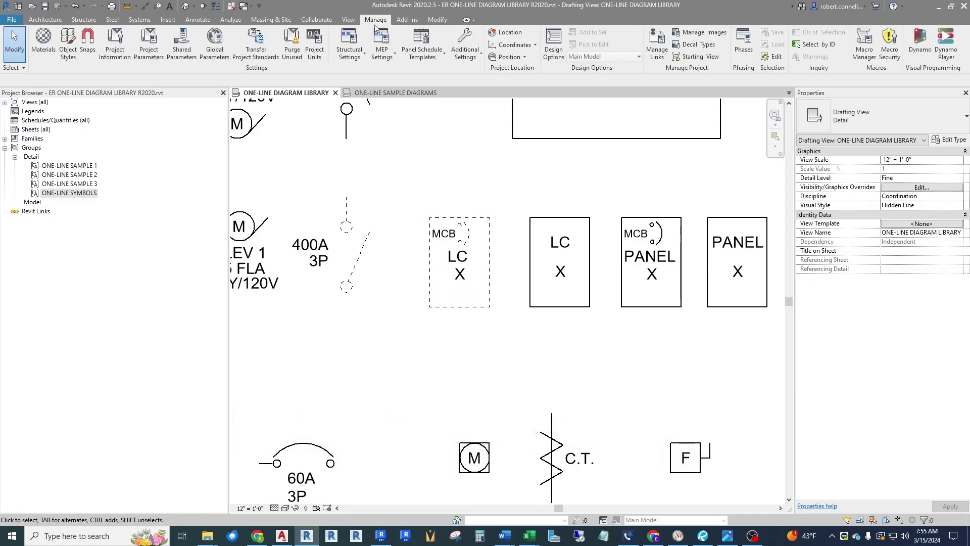
pyautogui.click(67, 44)
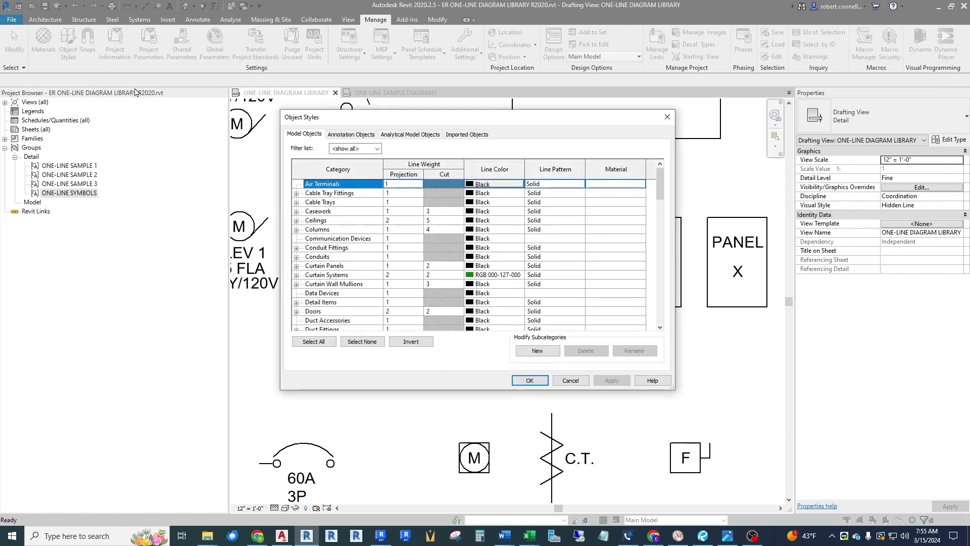
pyautogui.click(346, 136)
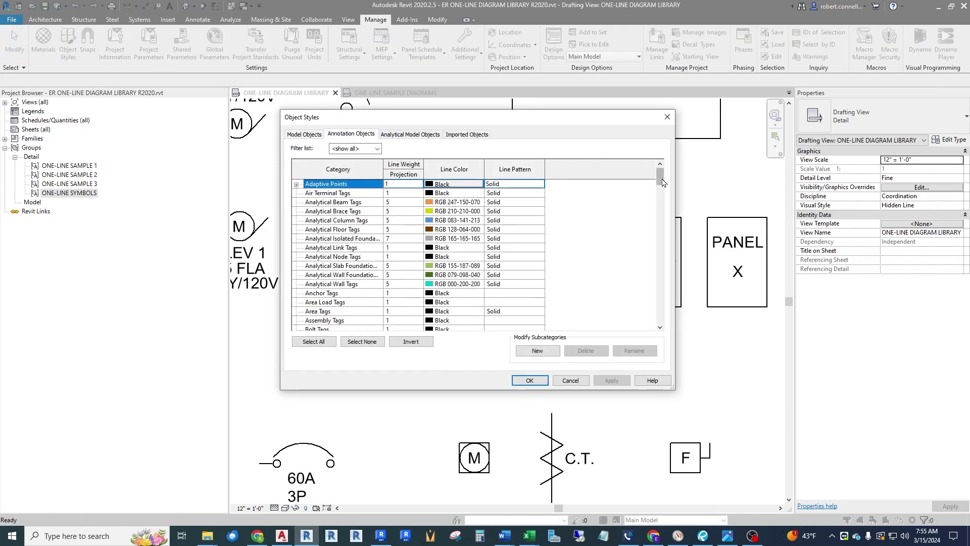
pyautogui.scroll(-15, 486, 230)
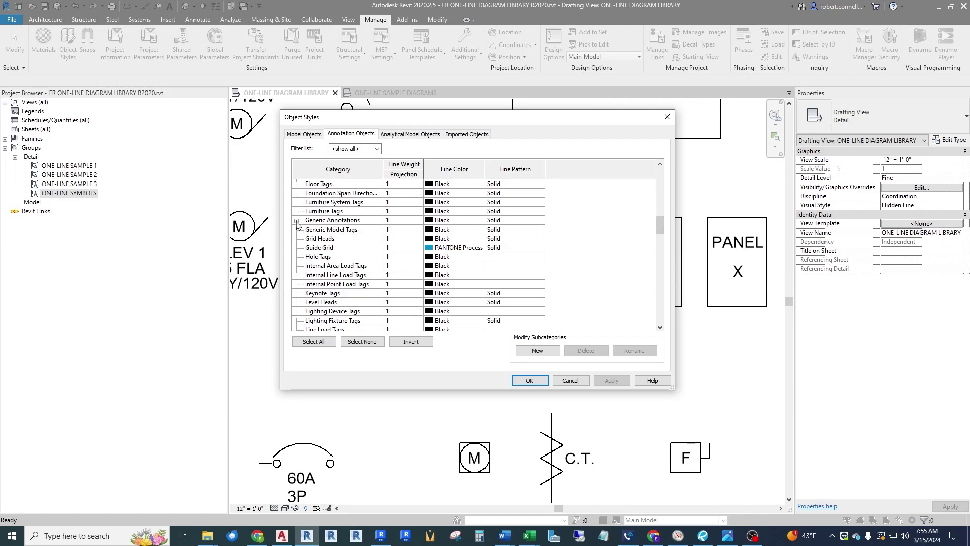
pyautogui.click(296, 221)
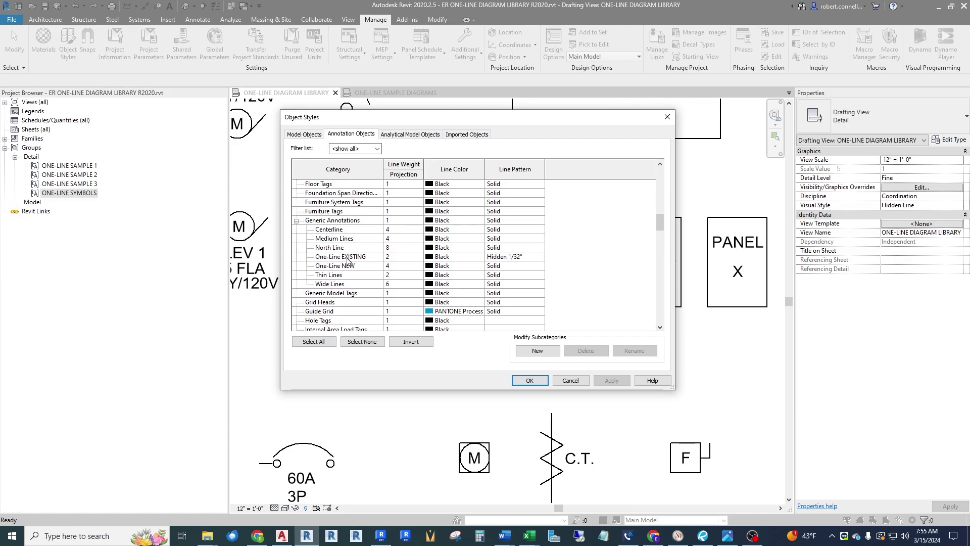
pyautogui.click(399, 258)
pyautogui.click(408, 260)
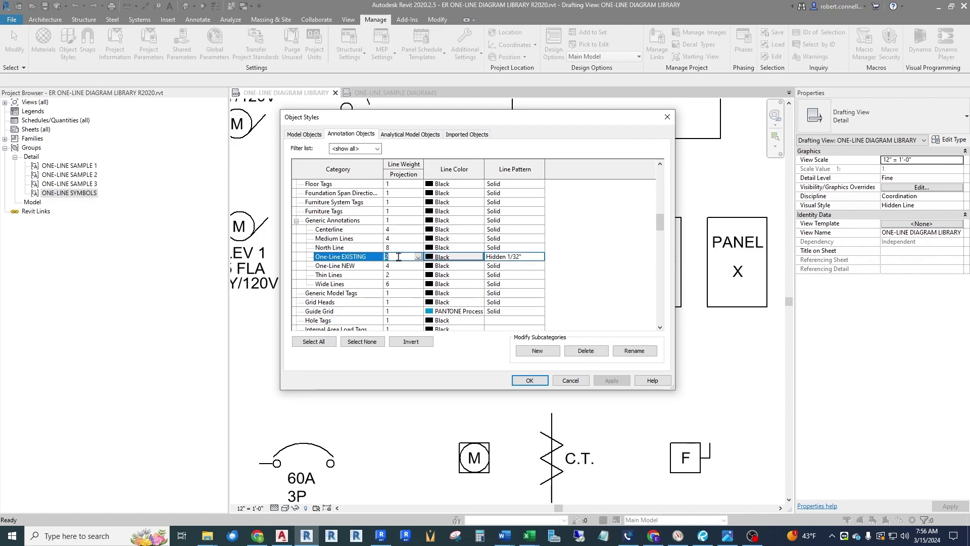
pyautogui.click(407, 257)
pyautogui.click(389, 302)
pyautogui.click(536, 384)
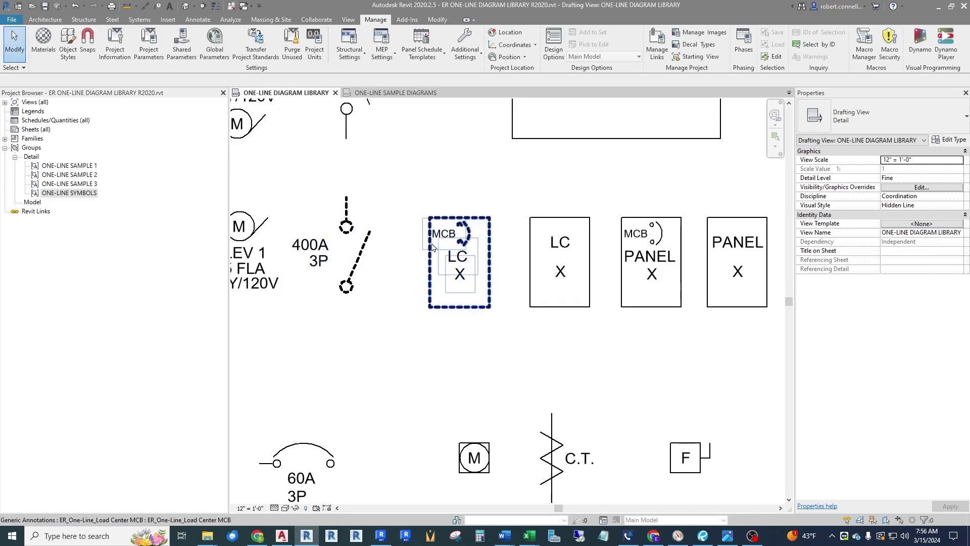
pyautogui.scroll(2, 434, 240)
pyautogui.scroll(-3, 433, 241)
# Step: Return to ONE-LINE SAMPLE DIAGRAMS and open Line Styles with the Lines subcategories expanded
pyautogui.hotkey('ctrl', 'Tab')
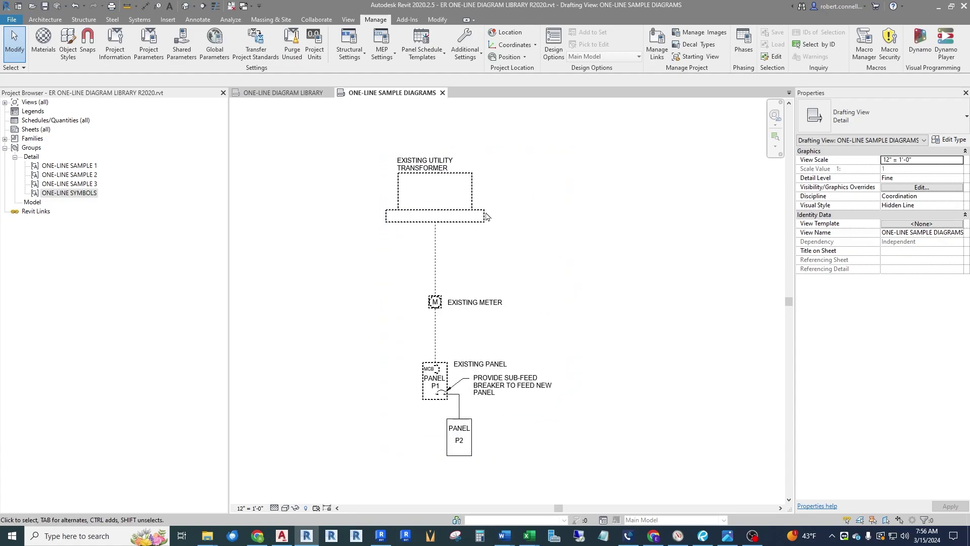
pyautogui.click(453, 216)
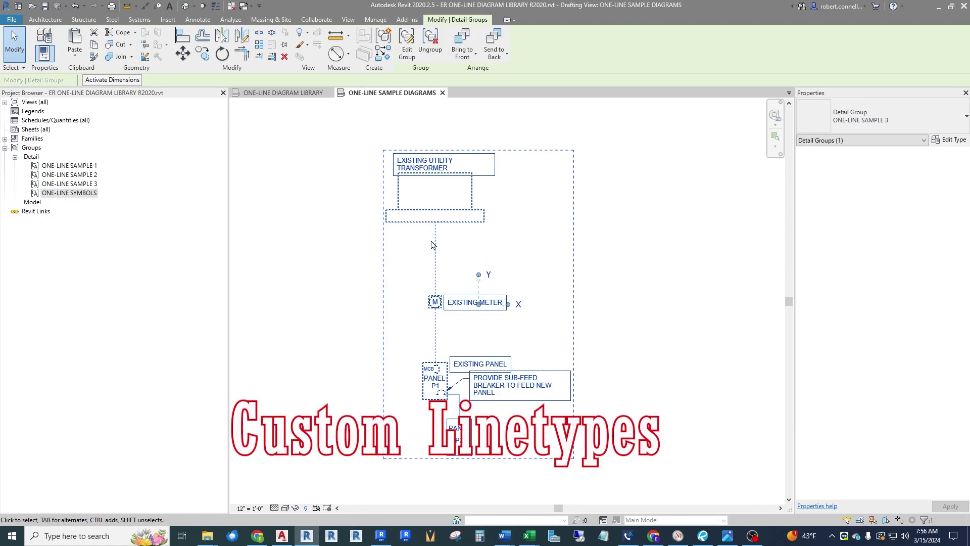
pyautogui.click(449, 227)
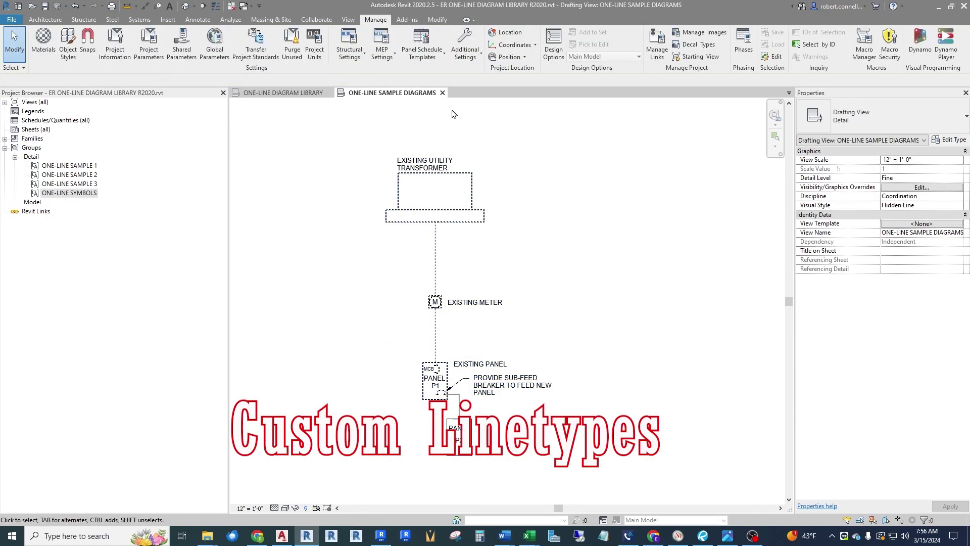
pyautogui.click(467, 47)
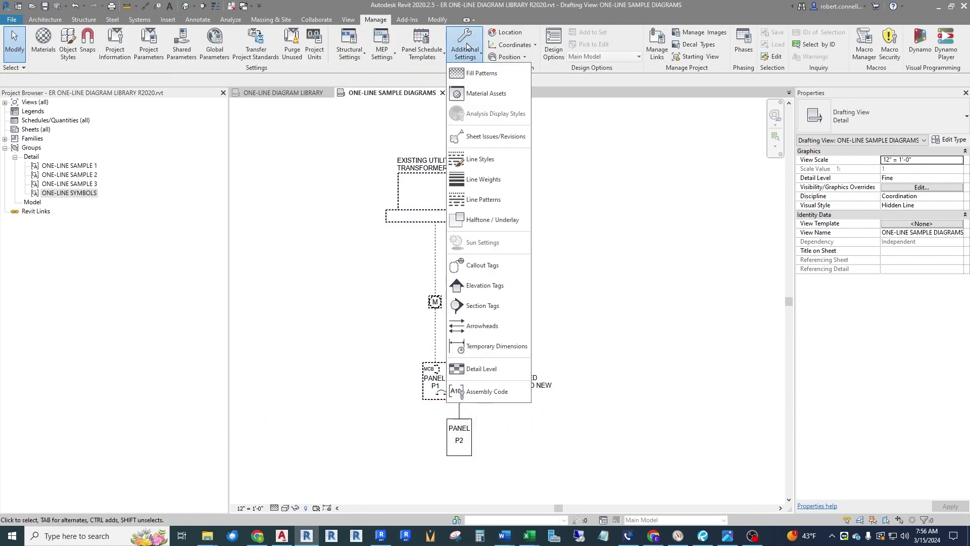
pyautogui.click(475, 161)
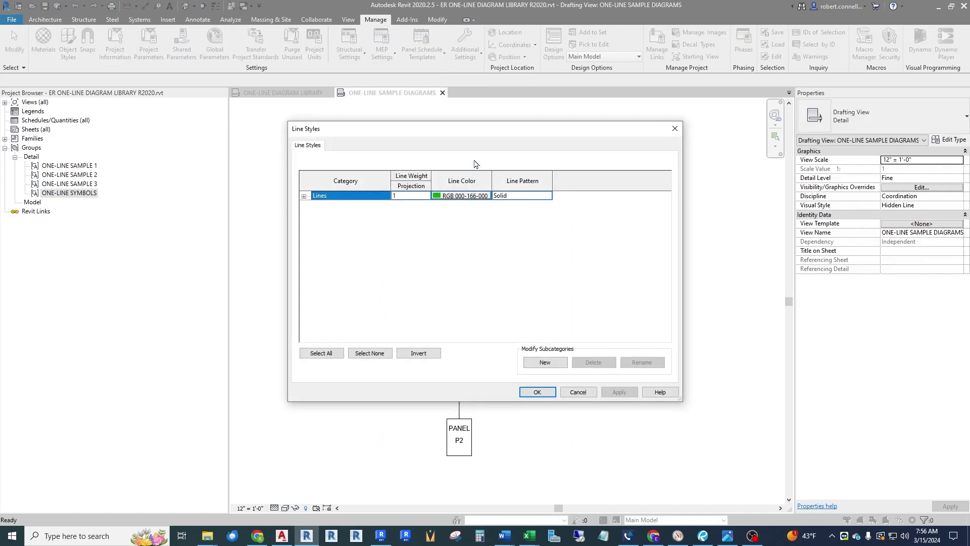
pyautogui.click(303, 196)
pyautogui.scroll(-4, 349, 283)
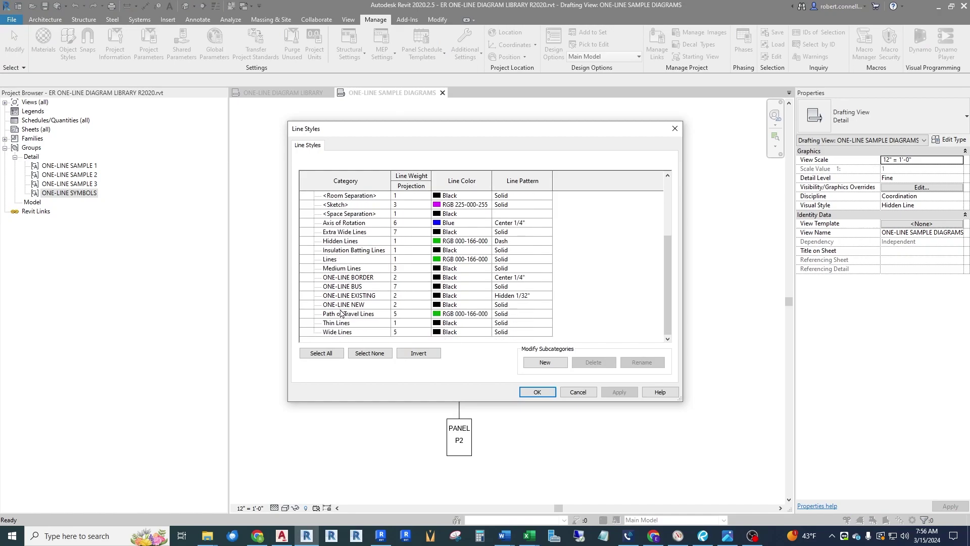